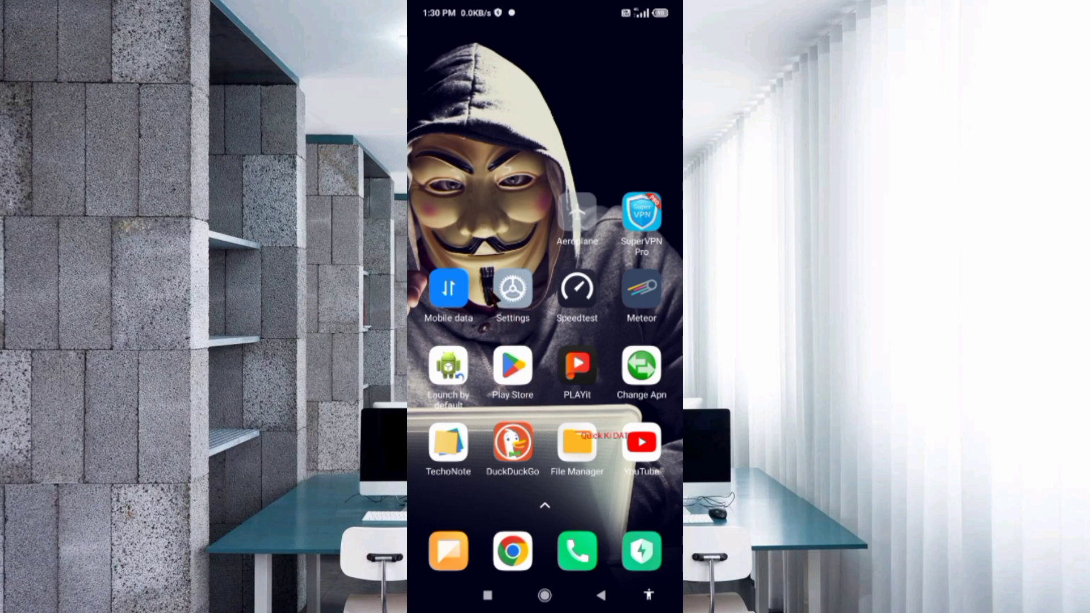
Step: Open the Airtel 5G+Plus SIM's Access point names list via SIM cards & mobile networks
{"action": "left_click", "coordinate": [517, 319]}
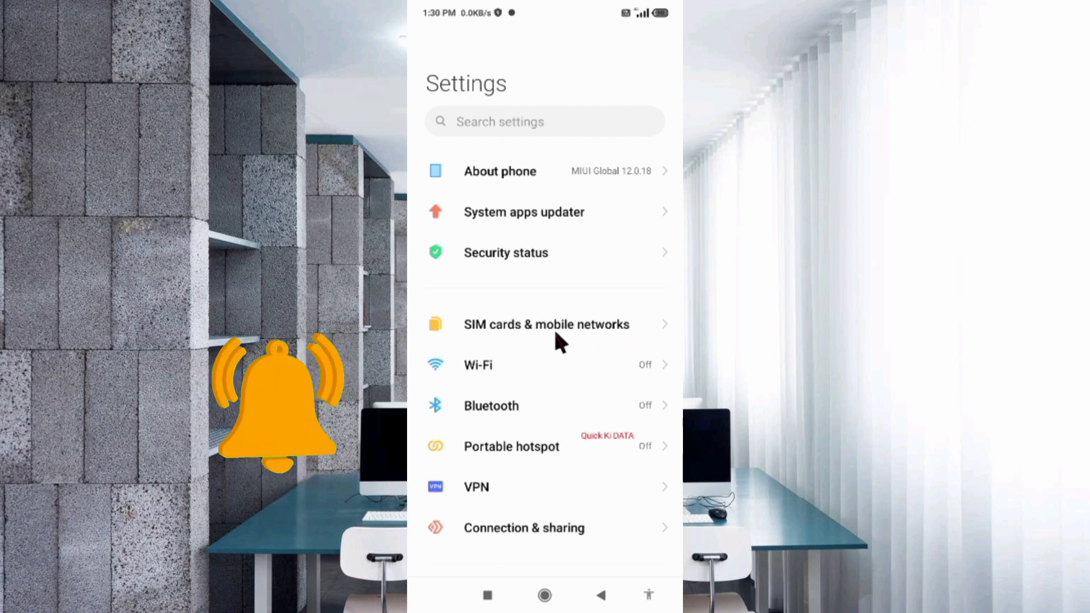
{"action": "left_click", "coordinate": [571, 335]}
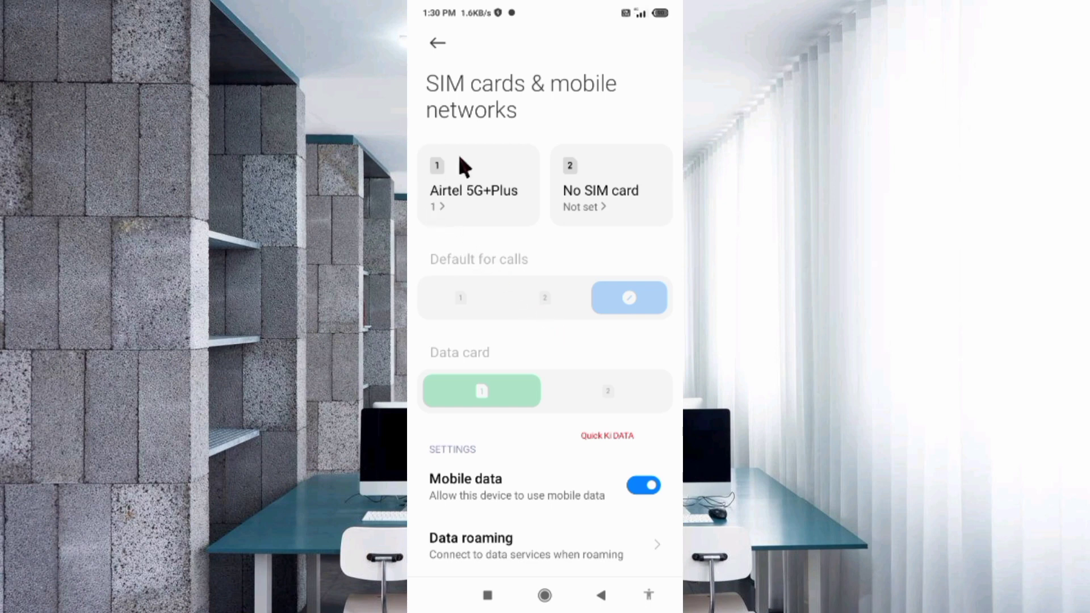
{"action": "left_click", "coordinate": [493, 207]}
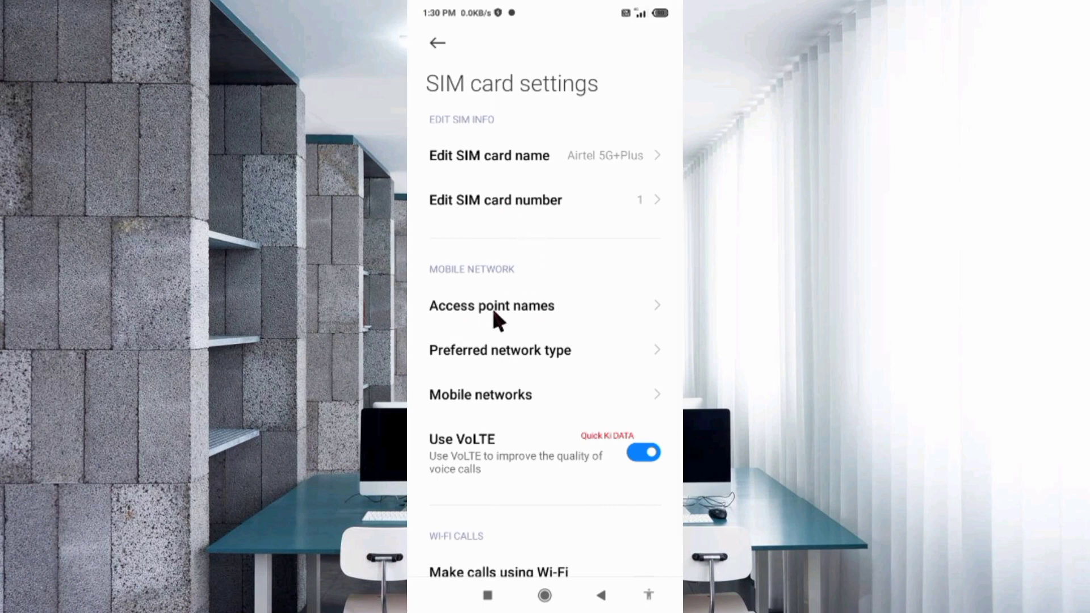
{"action": "left_click", "coordinate": [510, 317]}
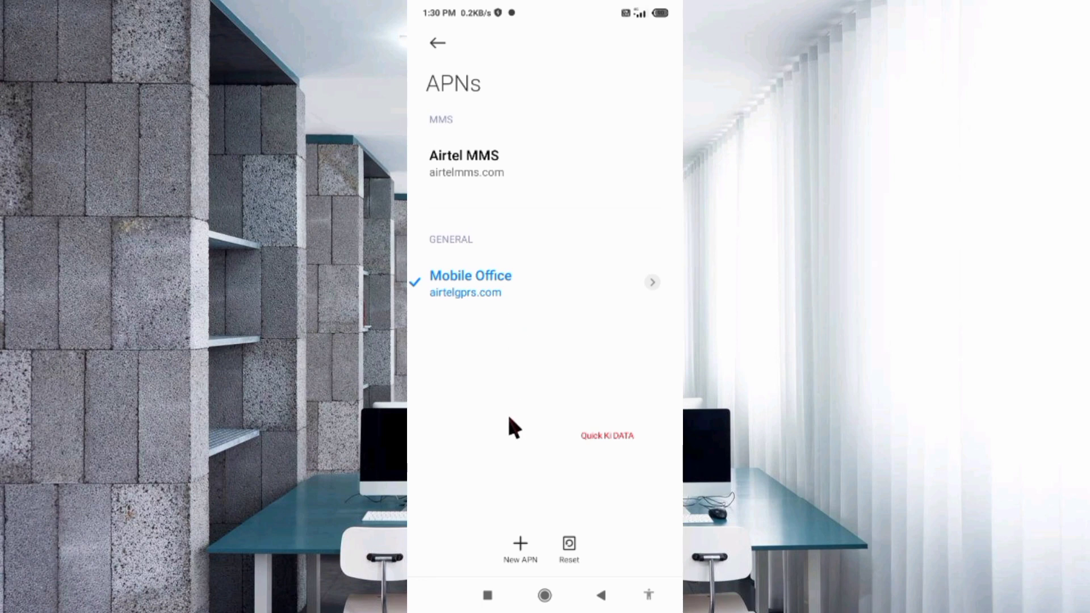
Step: Start a new APN and enter 'WiMax Speed 4G' in its Name field
{"action": "left_click", "coordinate": [520, 544]}
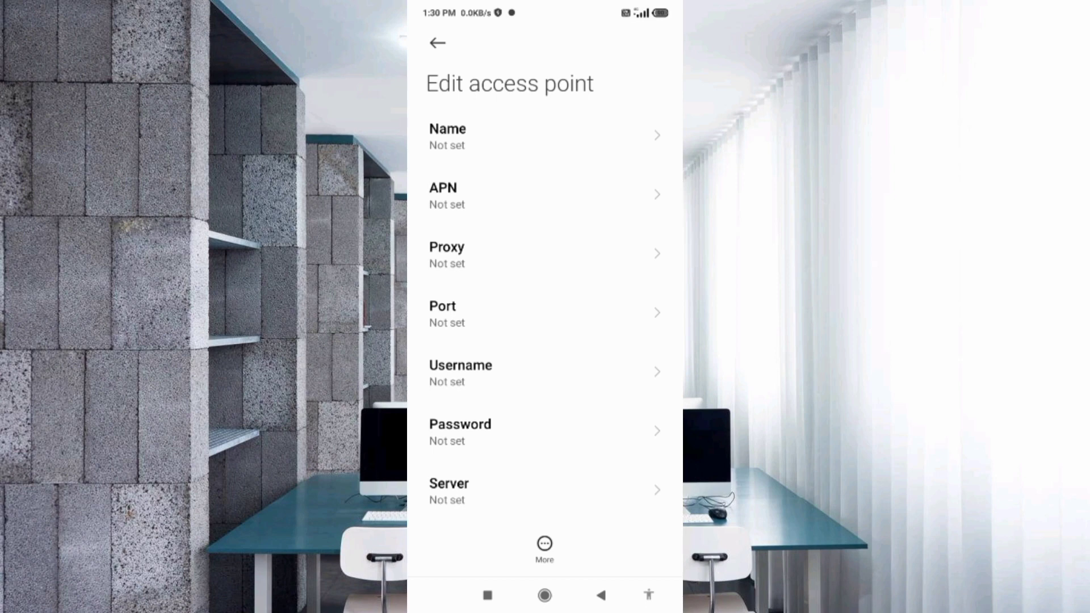
{"action": "left_click", "coordinate": [533, 136]}
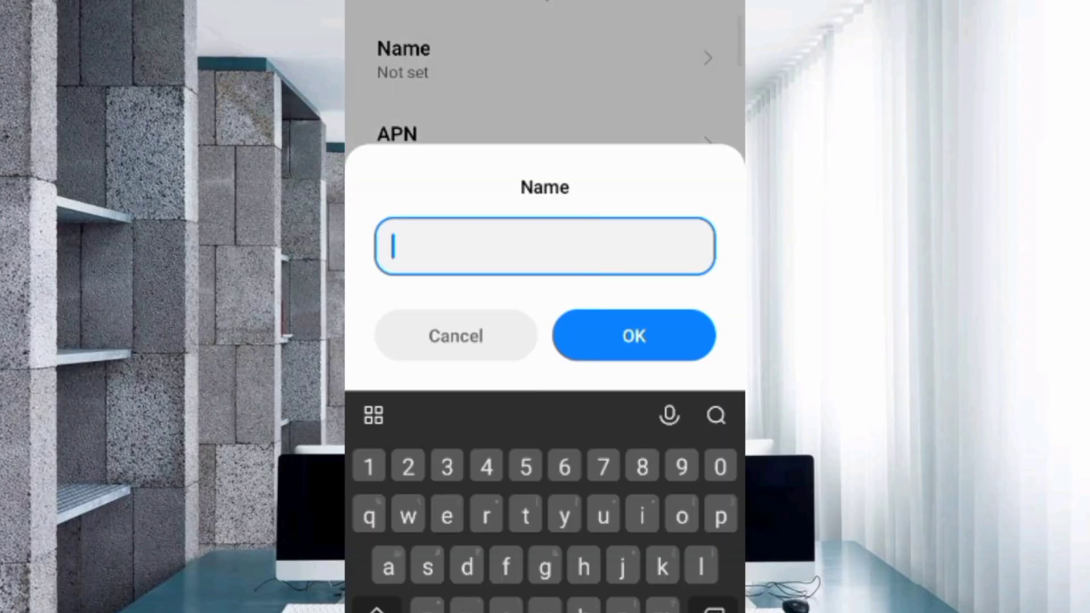
{"action": "type", "text": "Wi"}
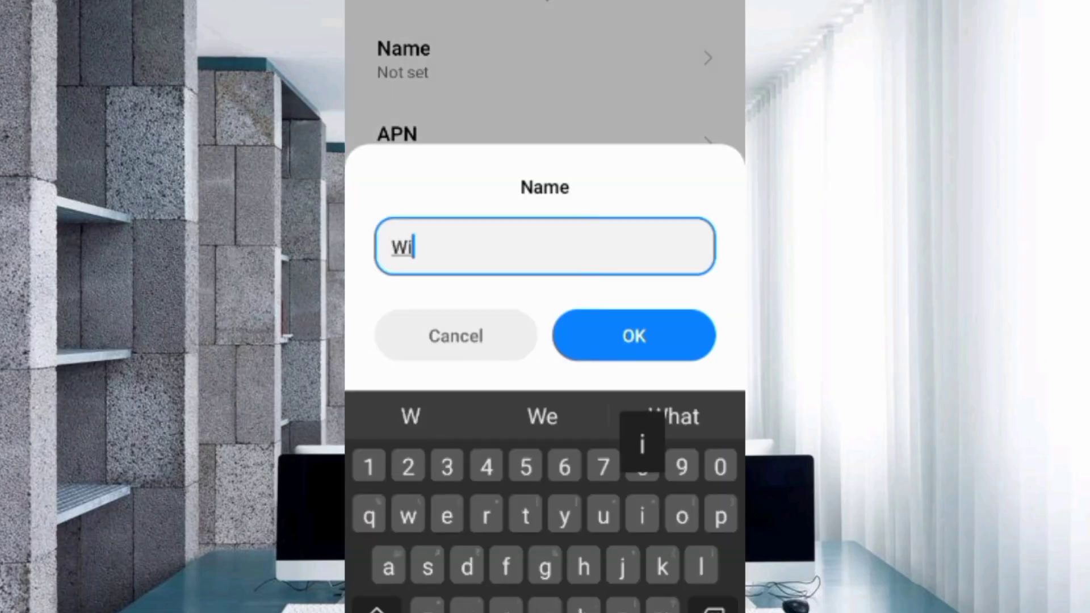
{"action": "type", "text": "Ma"}
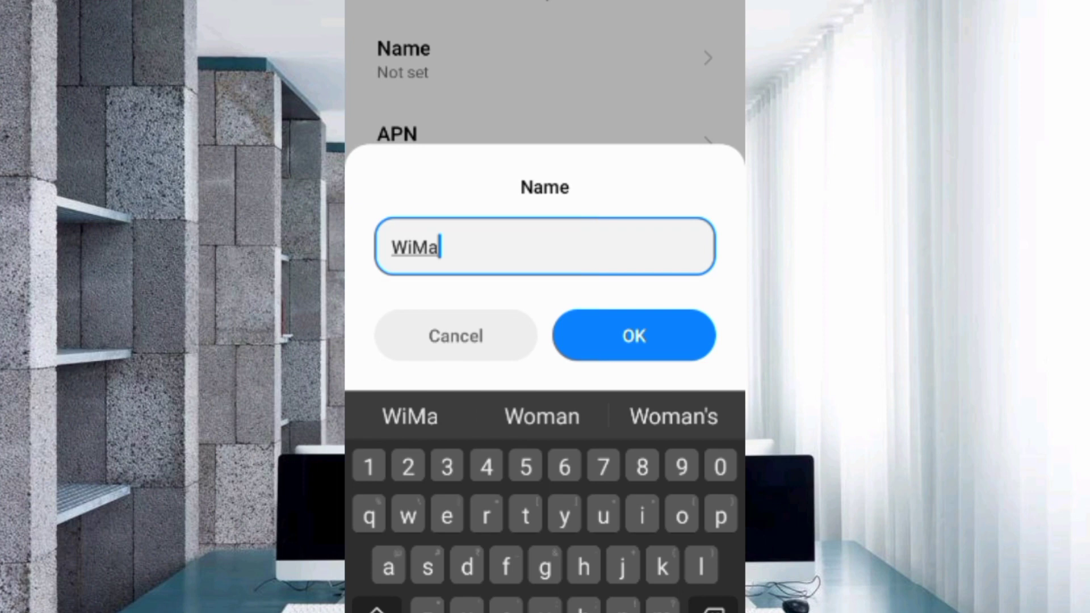
{"action": "type", "text": "x"}
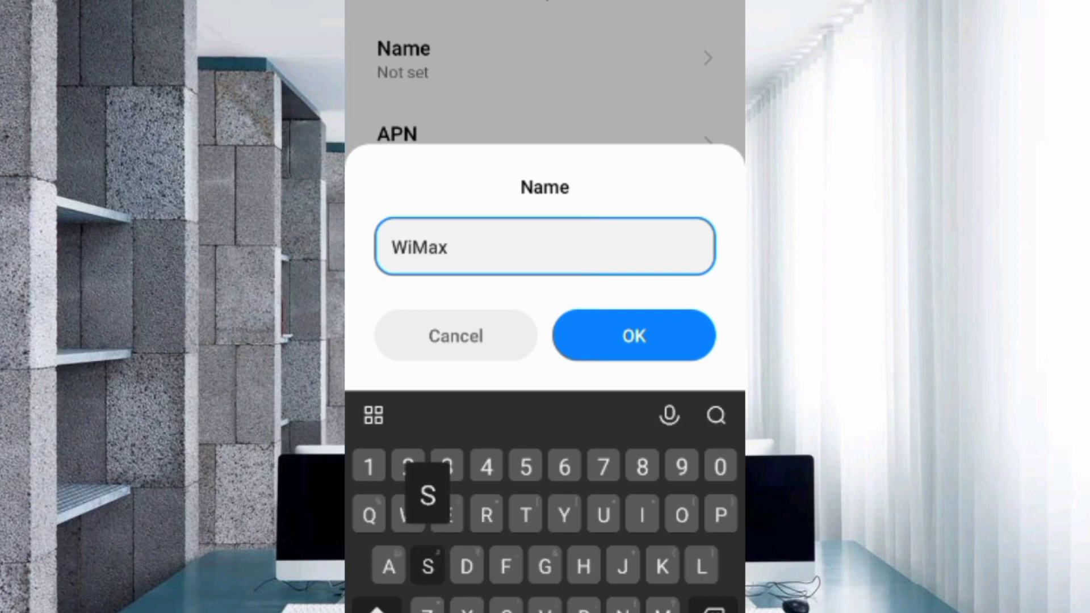
{"action": "type", "text": " Speed"}
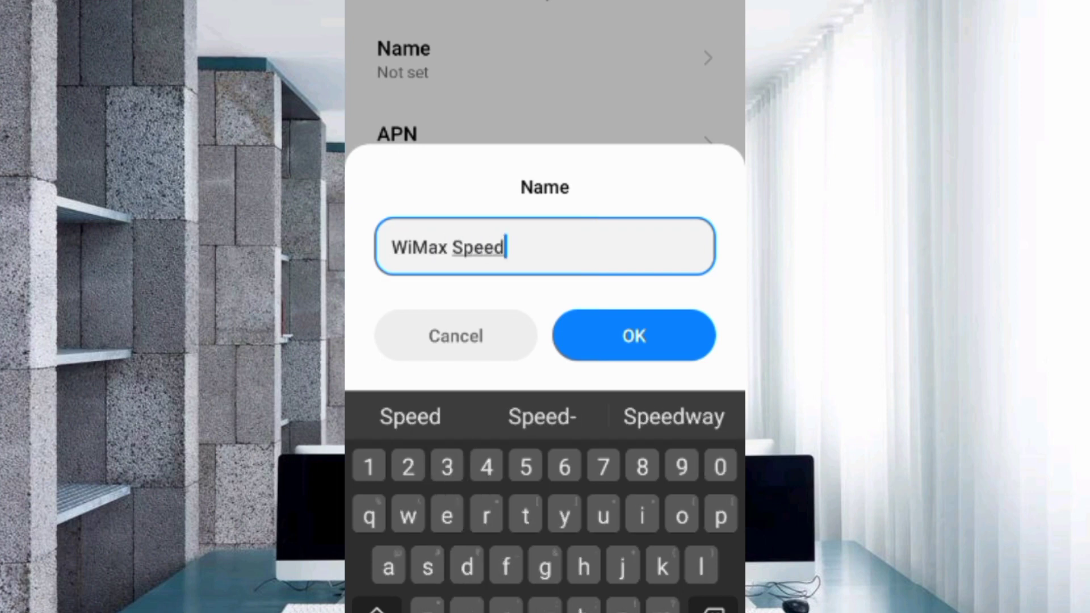
{"action": "type", "text": " 4G"}
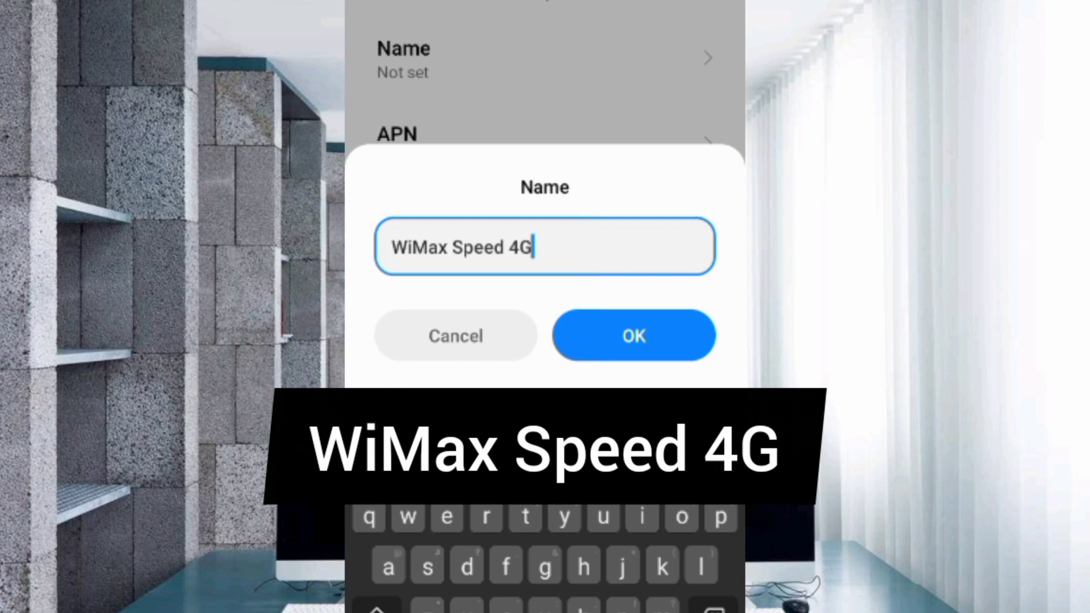
Step: Confirm the name WiMax Speed 4G and set the APN value to 'Jio Maxboat'
{"action": "left_click", "coordinate": [634, 336]}
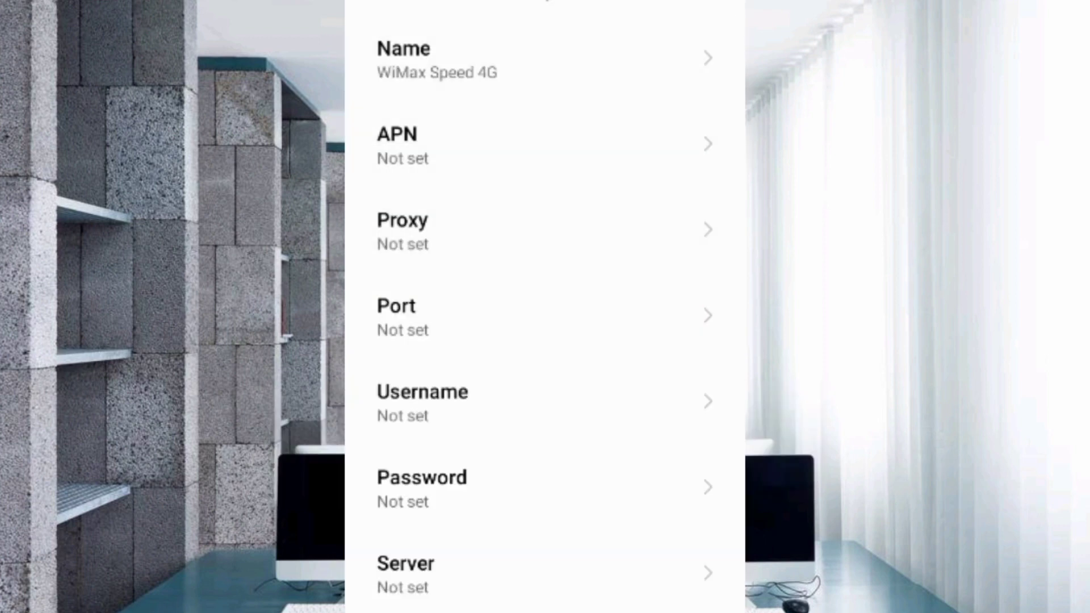
{"action": "left_click", "coordinate": [545, 144]}
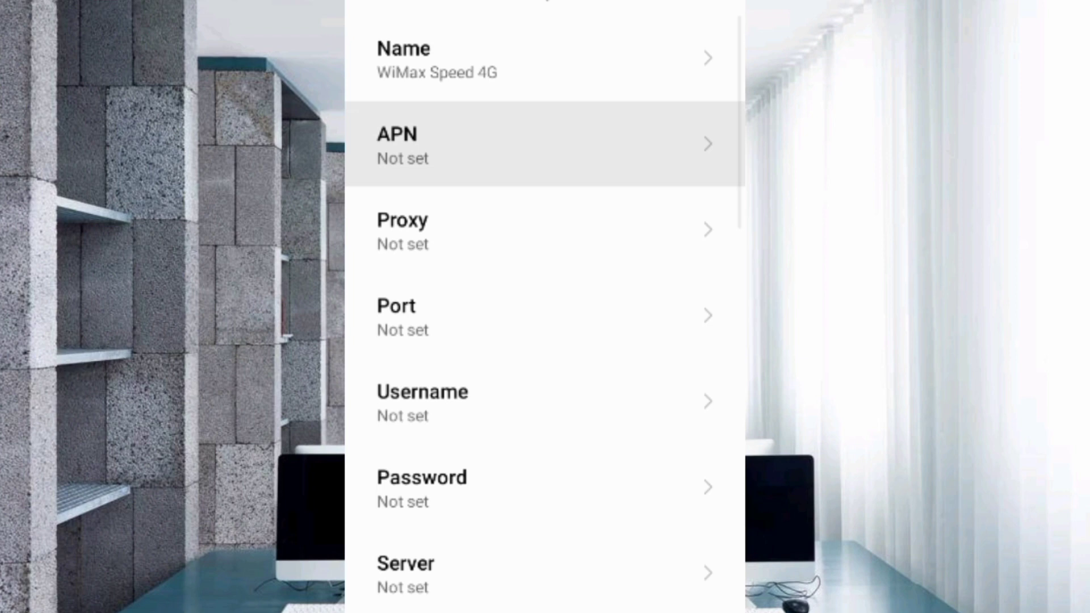
{"action": "type", "text": "J"}
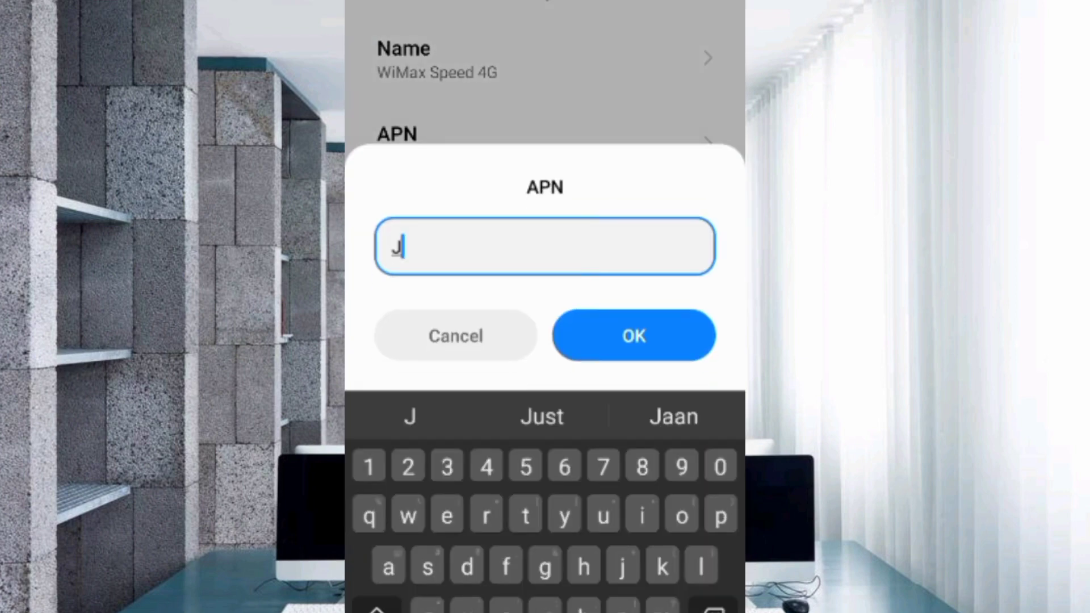
{"action": "type", "text": "io Max"}
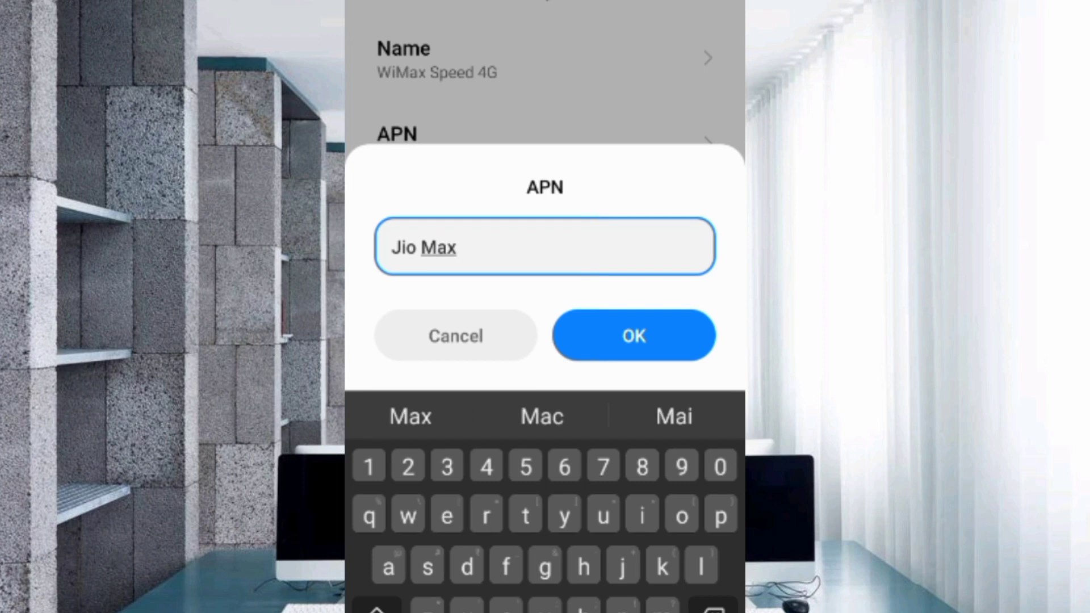
{"action": "type", "text": "boat"}
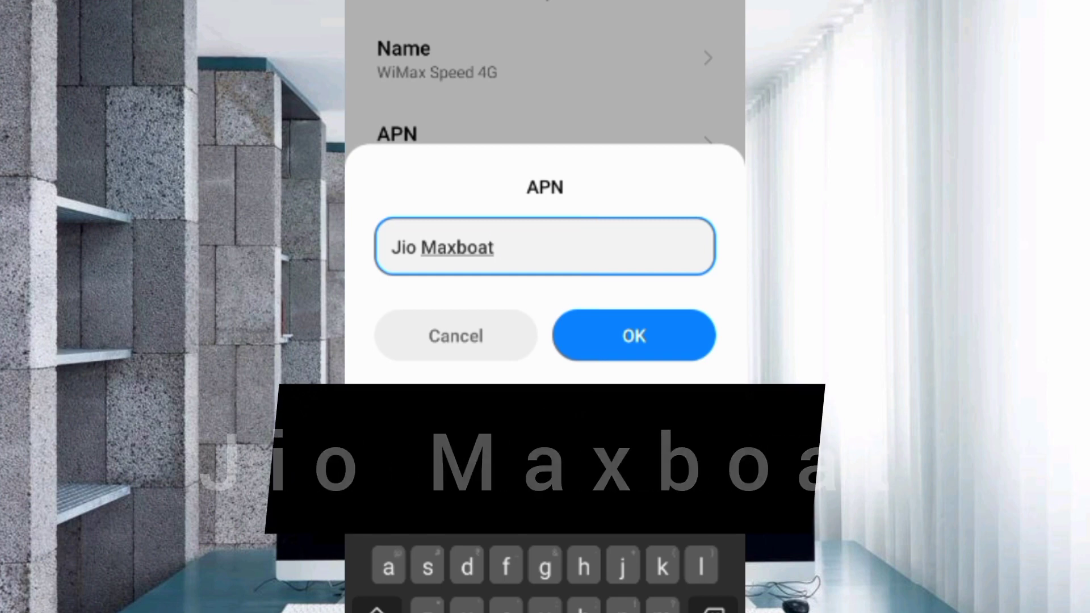
{"action": "key", "text": "Return"}
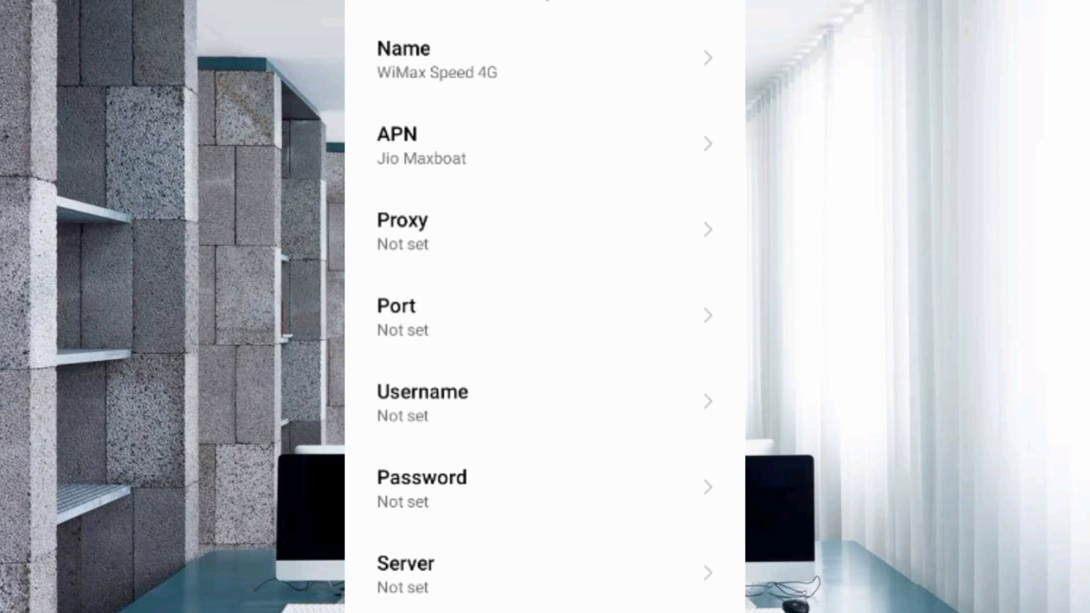
{"action": "scroll", "coordinate": [544, 307], "scroll_direction": "down", "scroll_amount": 5}
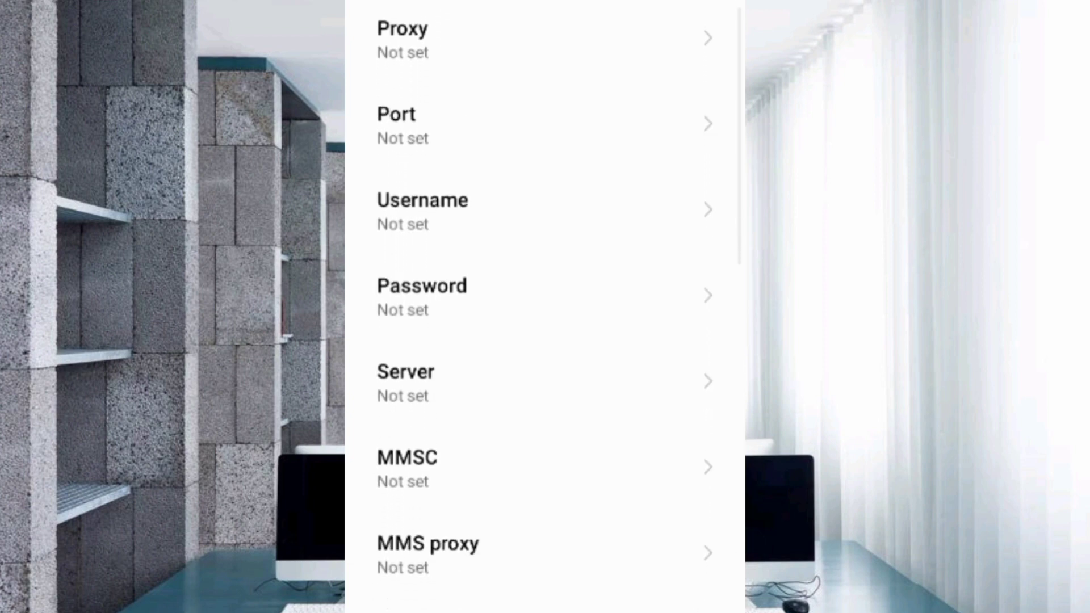
{"action": "scroll", "coordinate": [544, 307], "scroll_direction": "down", "scroll_amount": 3}
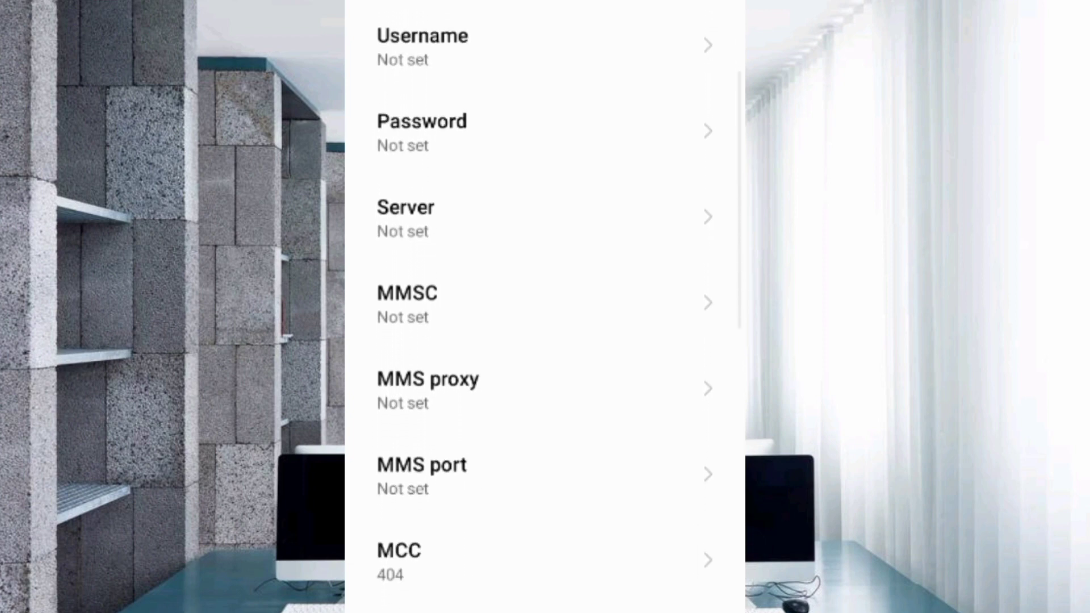
{"action": "scroll", "coordinate": [543, 307], "scroll_direction": "down", "scroll_amount": 2}
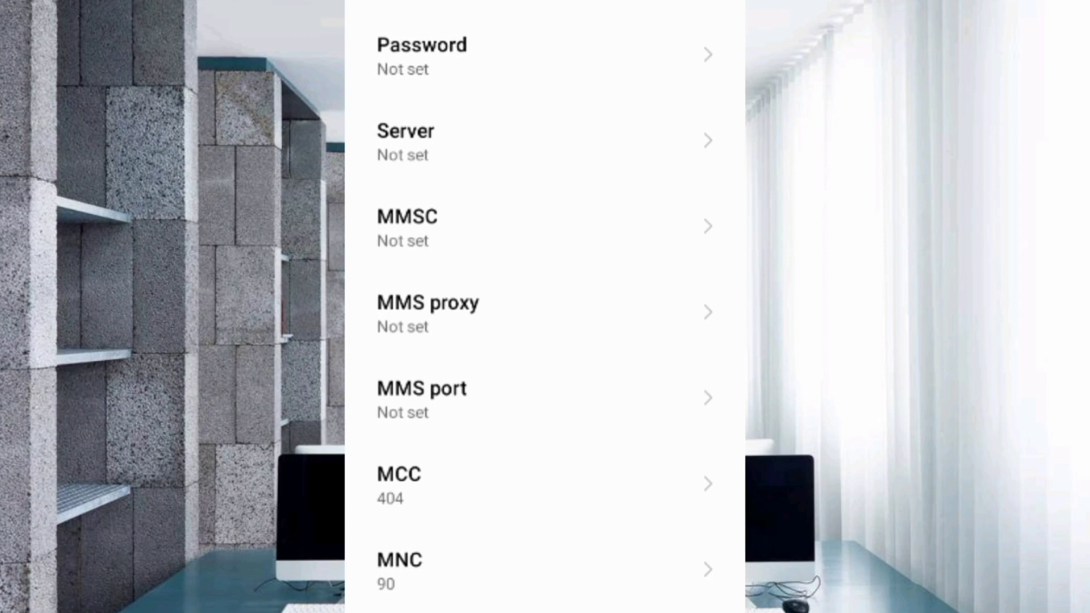
{"action": "left_click", "coordinate": [405, 140]}
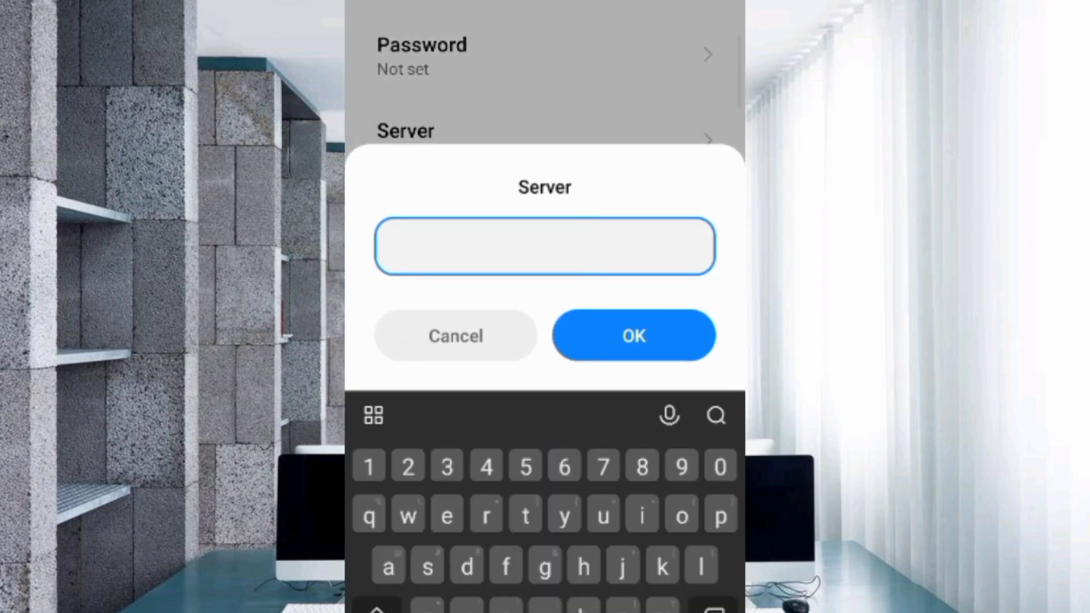
{"action": "type", "text": "www."}
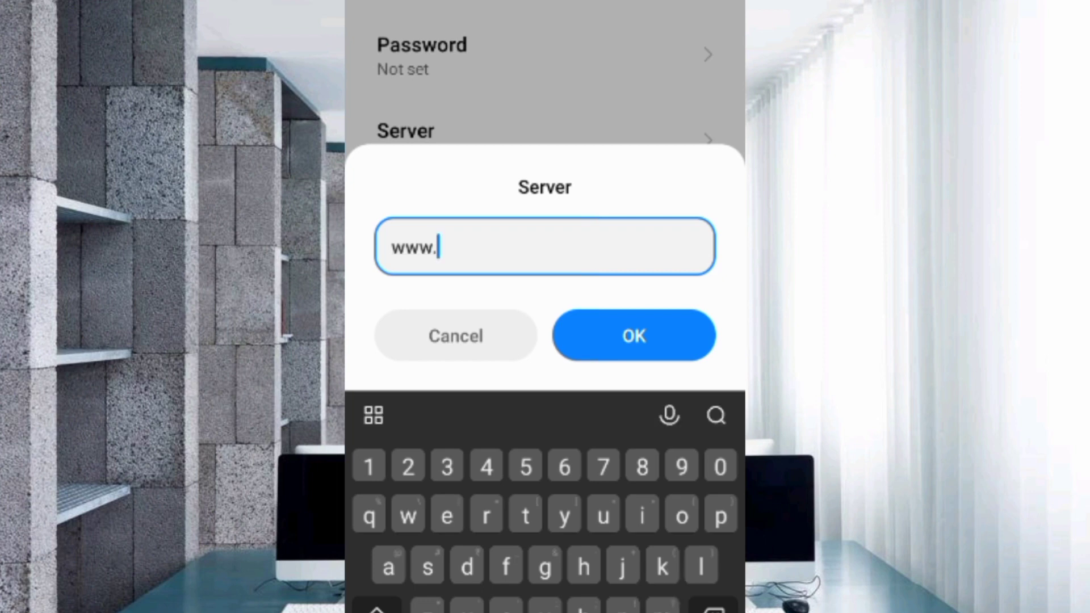
{"action": "type", "text": "jio.net"}
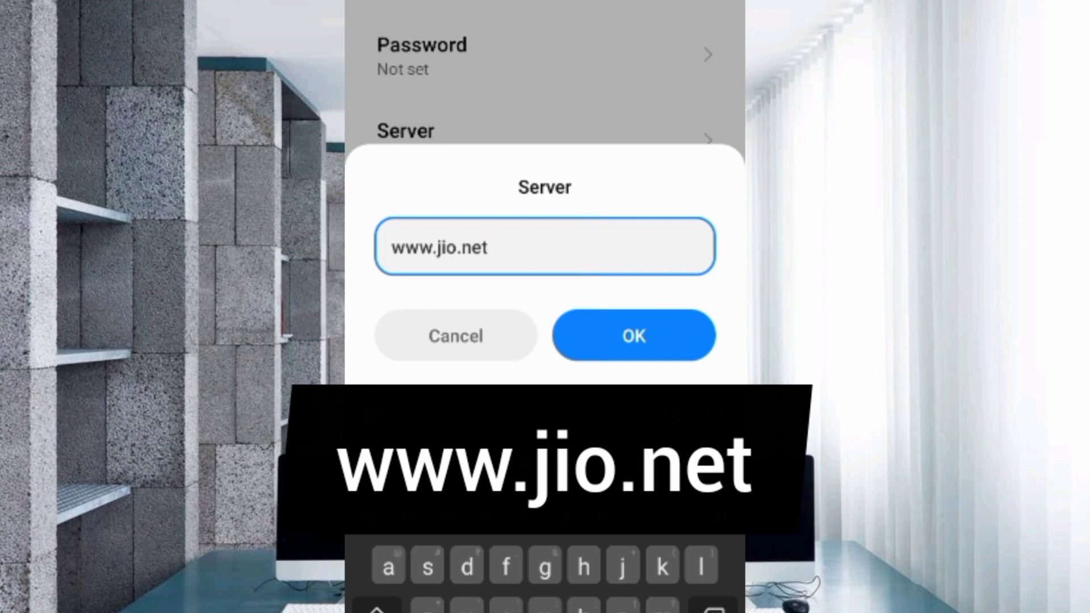
{"action": "left_click", "coordinate": [635, 335]}
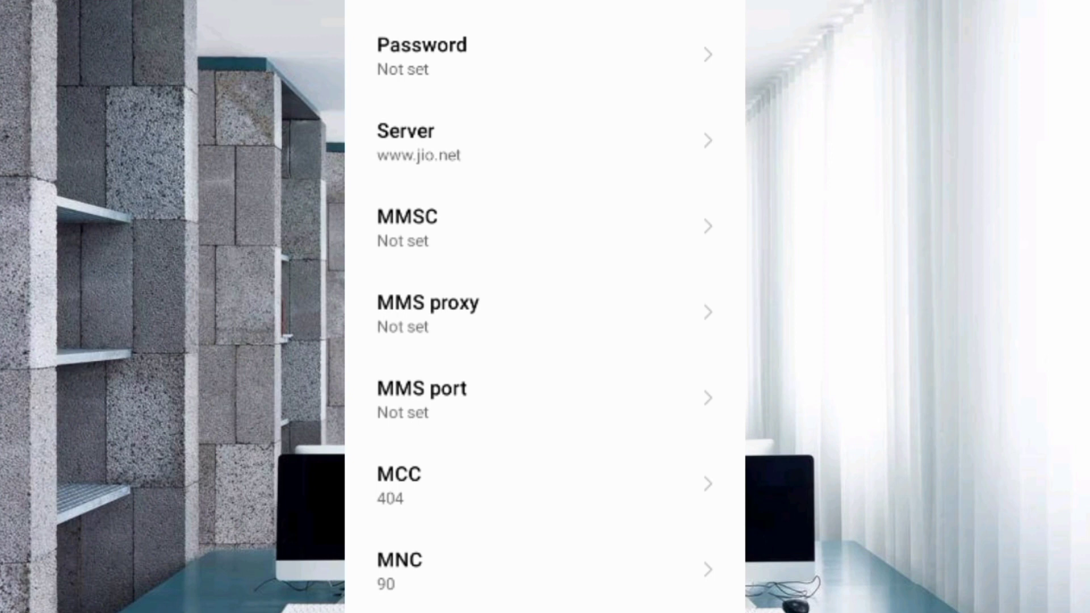
Step: Set the authentication type to PAP or CHAP
{"action": "scroll", "coordinate": [545, 306], "scroll_direction": "down", "scroll_amount": 4}
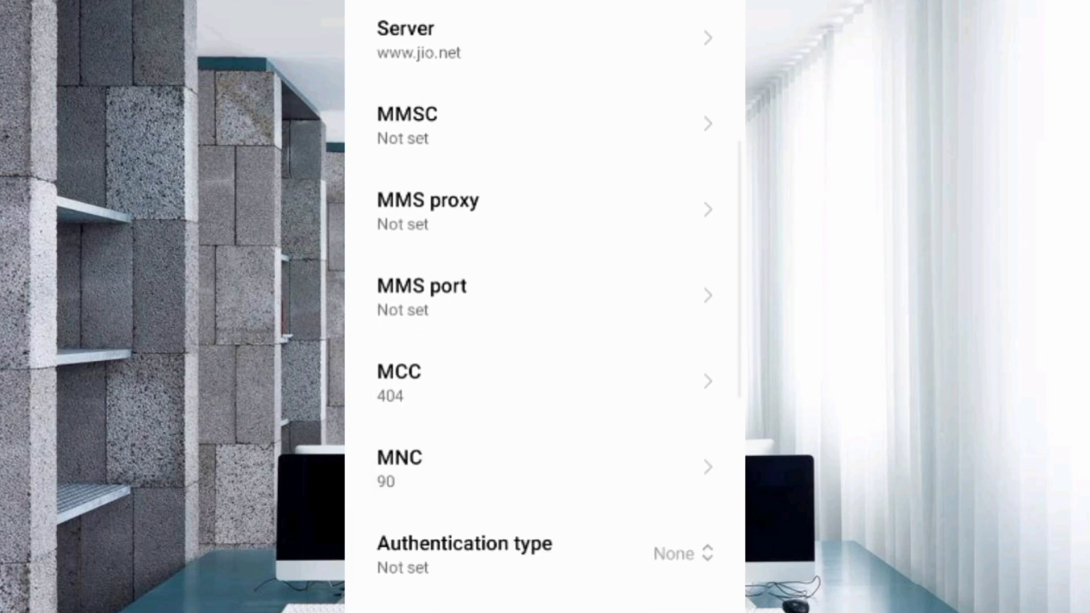
{"action": "scroll", "coordinate": [545, 306], "scroll_direction": "down", "scroll_amount": 2}
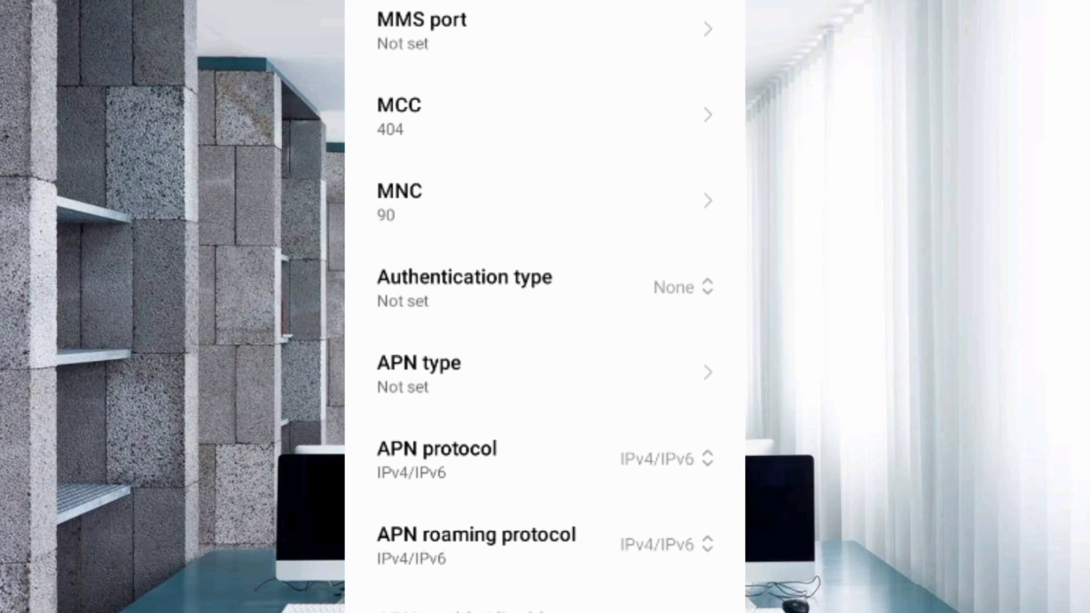
{"action": "left_click", "coordinate": [682, 288]}
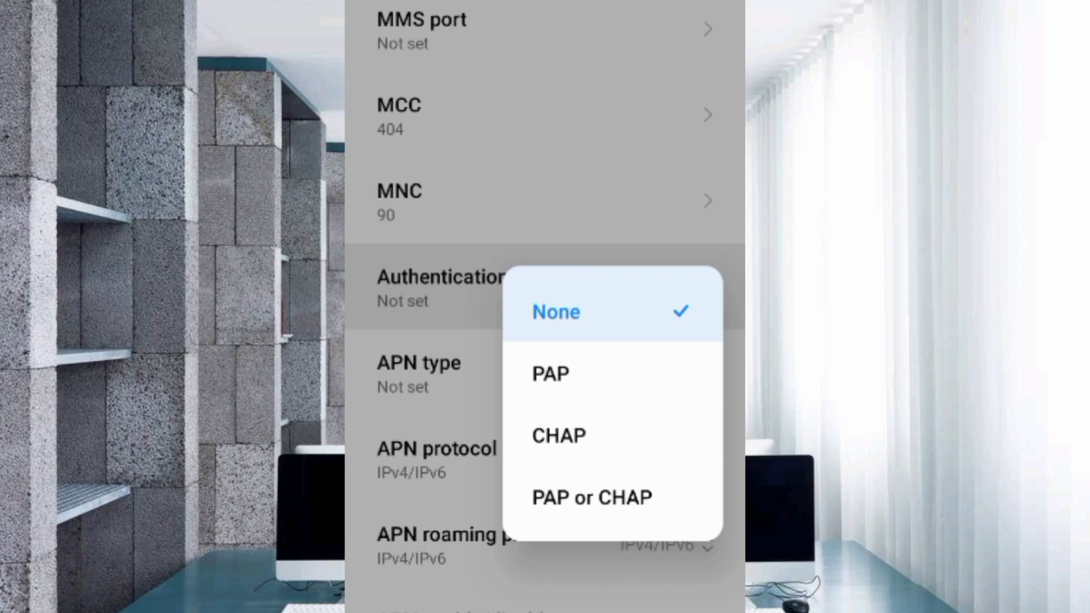
{"action": "left_click", "coordinate": [592, 498]}
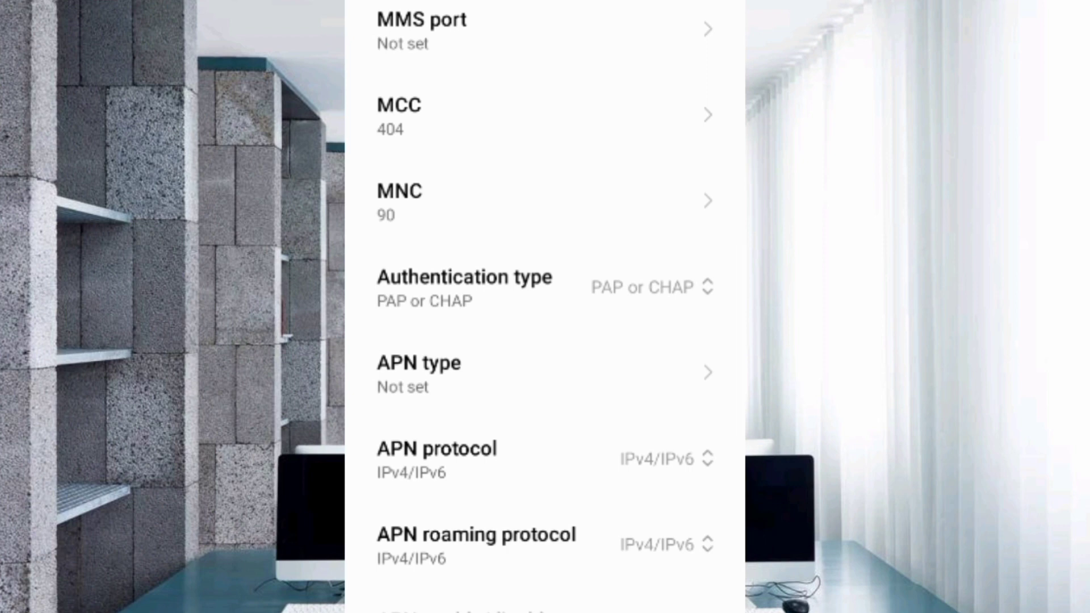
Step: Keep APN protocol and APN roaming protocol at IPv4/IPv6, then bring up the Bearer list
{"action": "scroll", "coordinate": [545, 306], "scroll_direction": "down", "scroll_amount": 5}
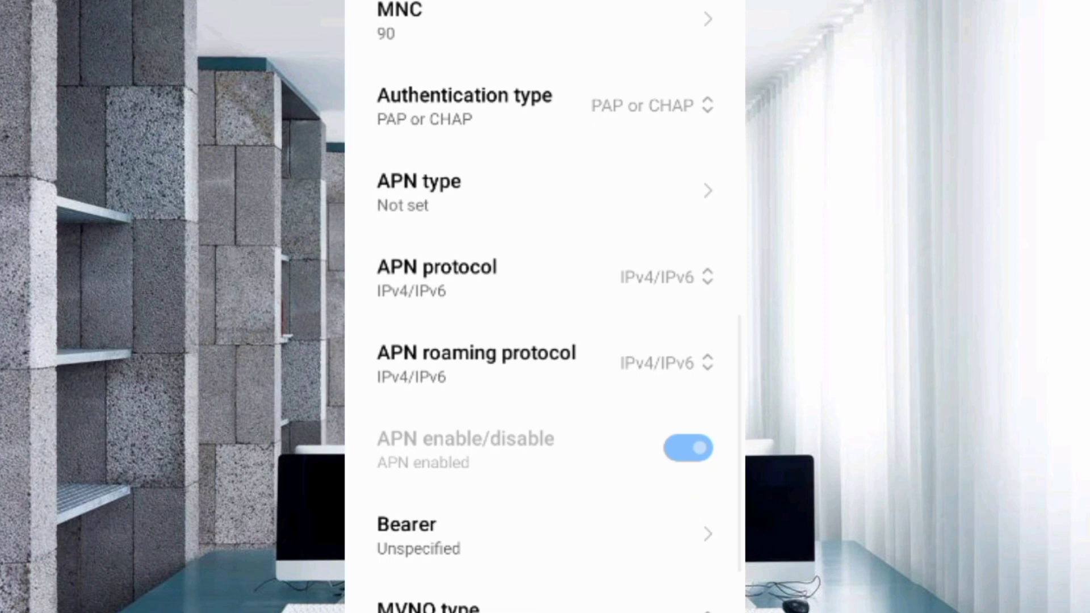
{"action": "scroll", "coordinate": [545, 307], "scroll_direction": "down", "scroll_amount": 1}
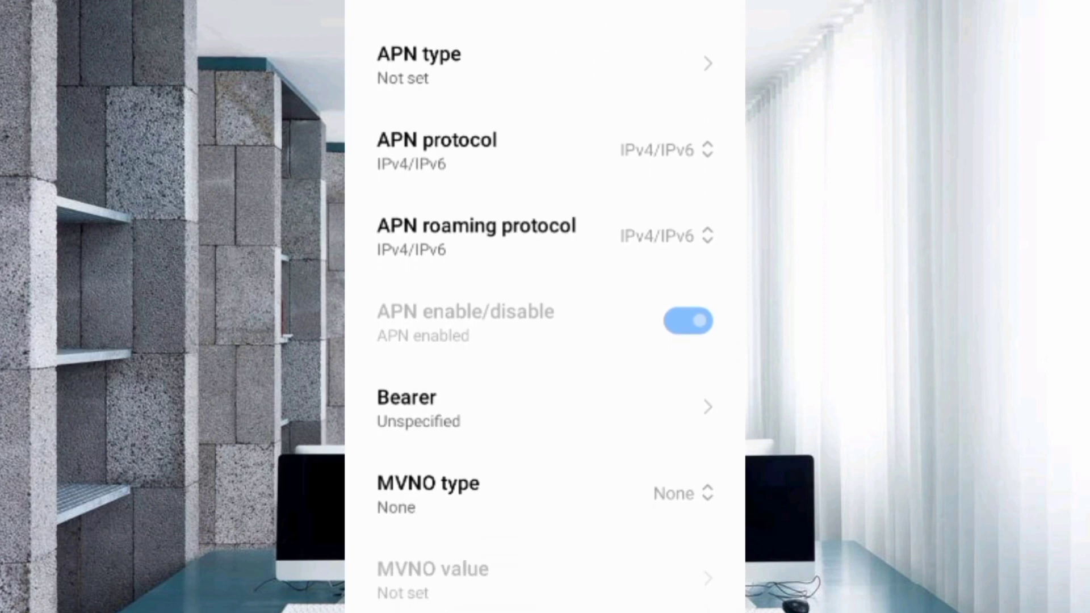
{"action": "left_click", "coordinate": [544, 150]}
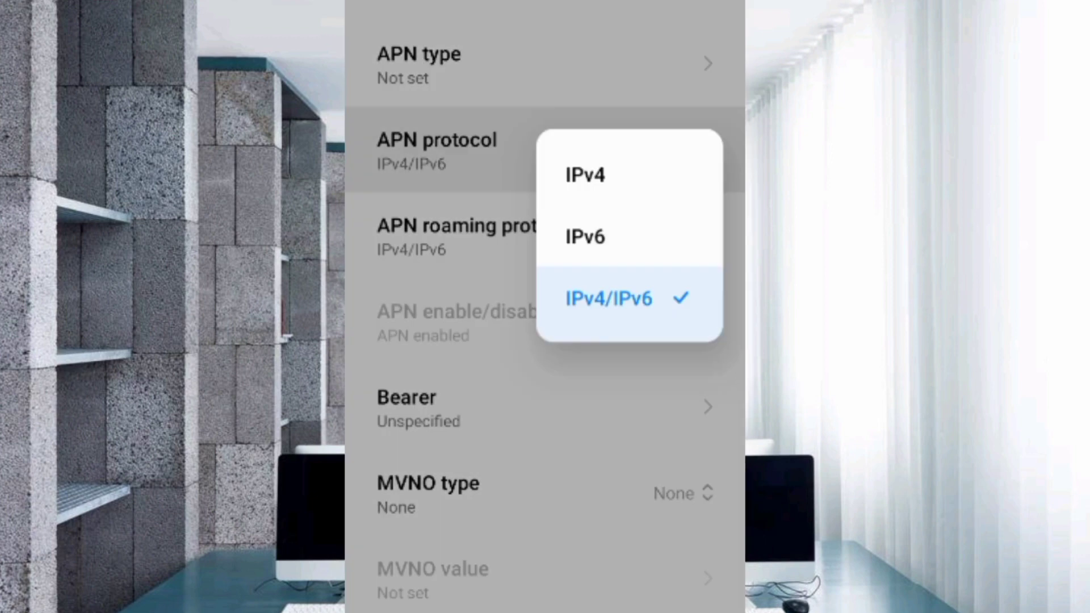
{"action": "left_click", "coordinate": [608, 298]}
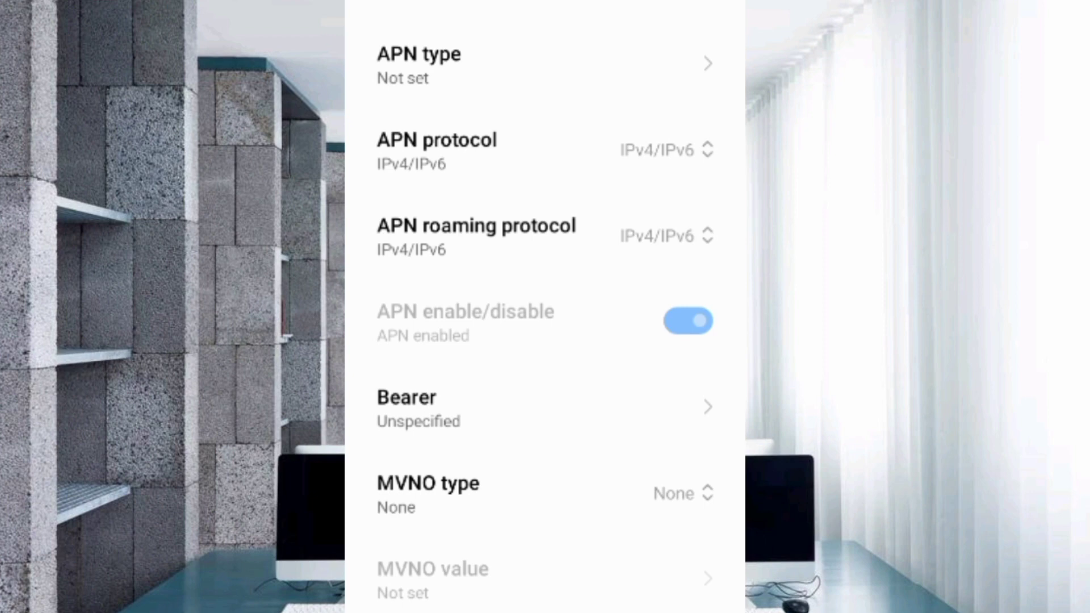
{"action": "left_click", "coordinate": [545, 235]}
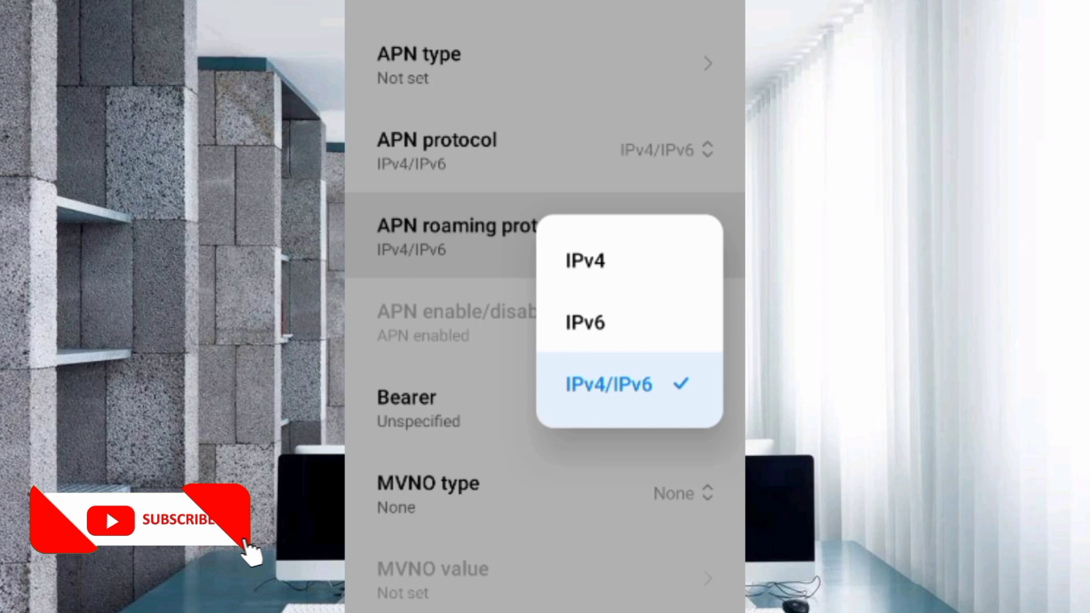
{"action": "left_click", "coordinate": [608, 385]}
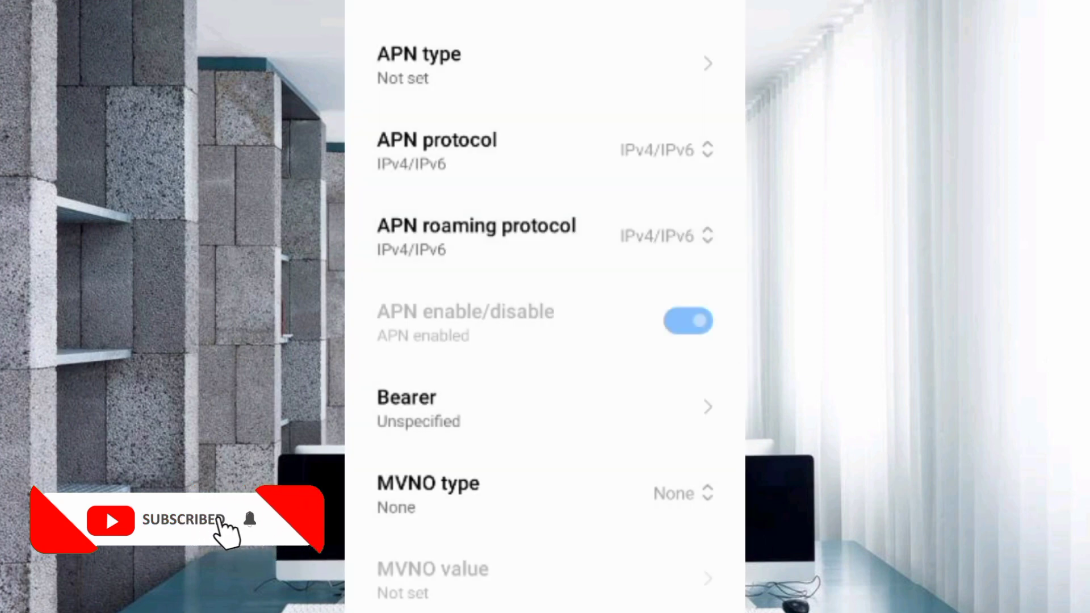
{"action": "left_click", "coordinate": [540, 406]}
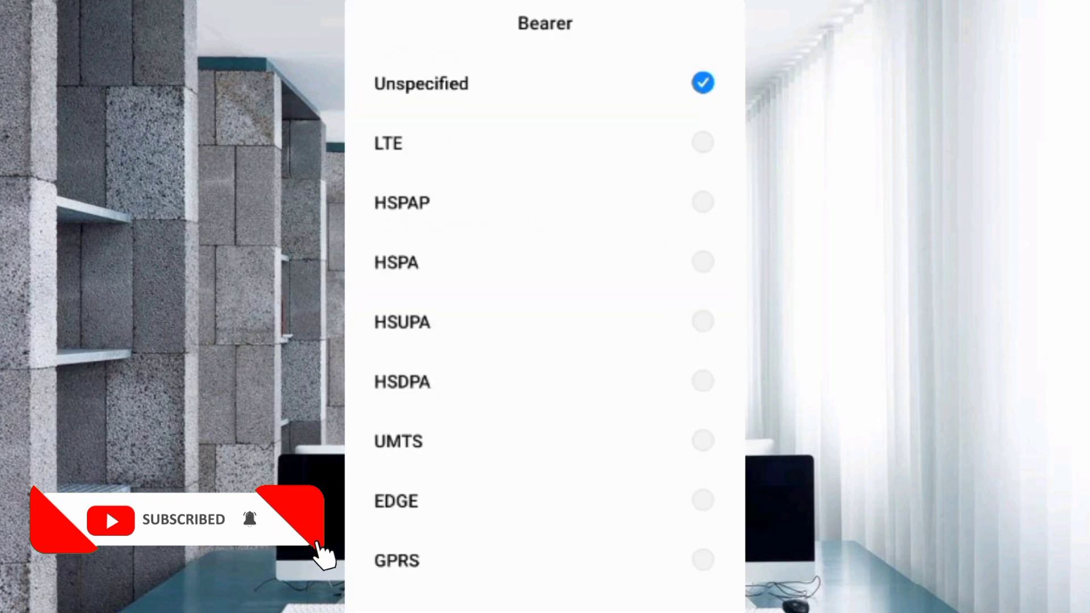
Step: Untick Unspecified and tick the LTE, HSPAP, HSPA, HSUPA, HSDPA, UMTS, EDGE and GPRS bearers
{"action": "left_click", "coordinate": [703, 83]}
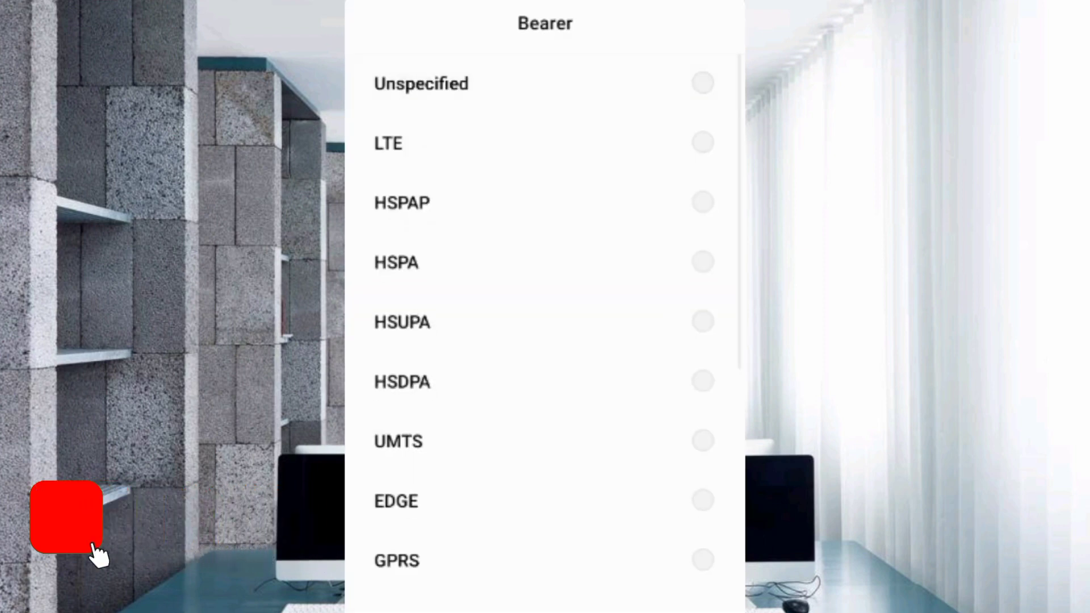
{"action": "left_click", "coordinate": [702, 142]}
{"action": "left_click", "coordinate": [703, 202]}
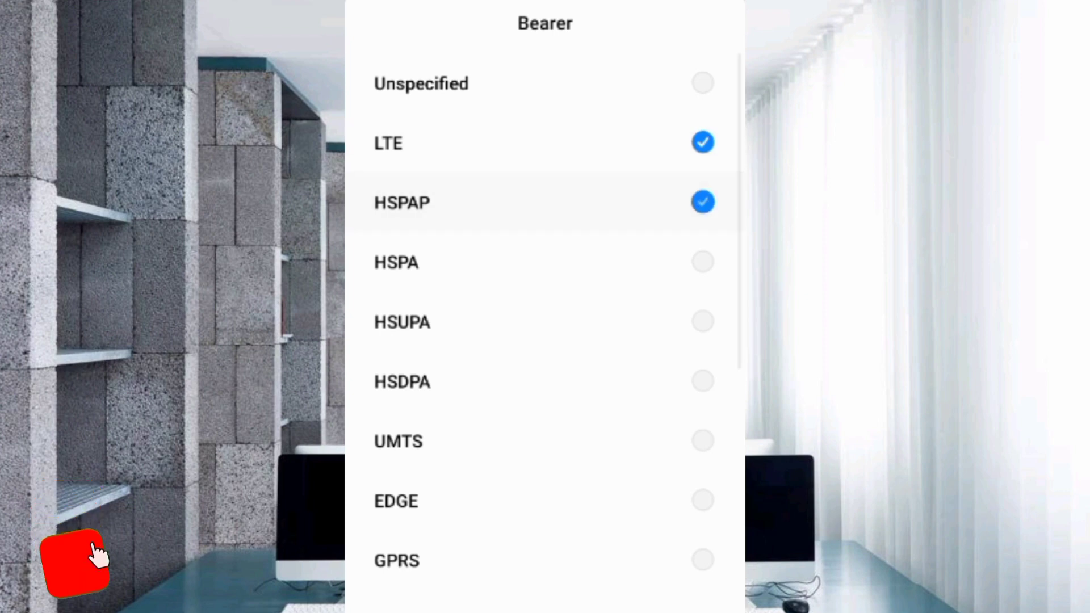
{"action": "left_click", "coordinate": [703, 261]}
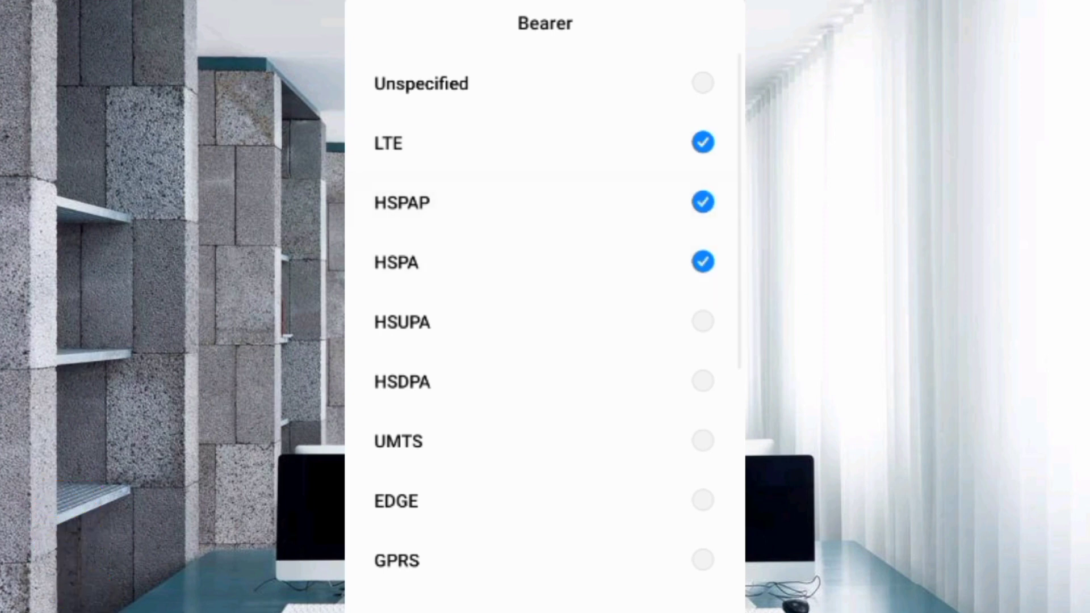
{"action": "left_click", "coordinate": [702, 321]}
{"action": "left_click", "coordinate": [702, 381]}
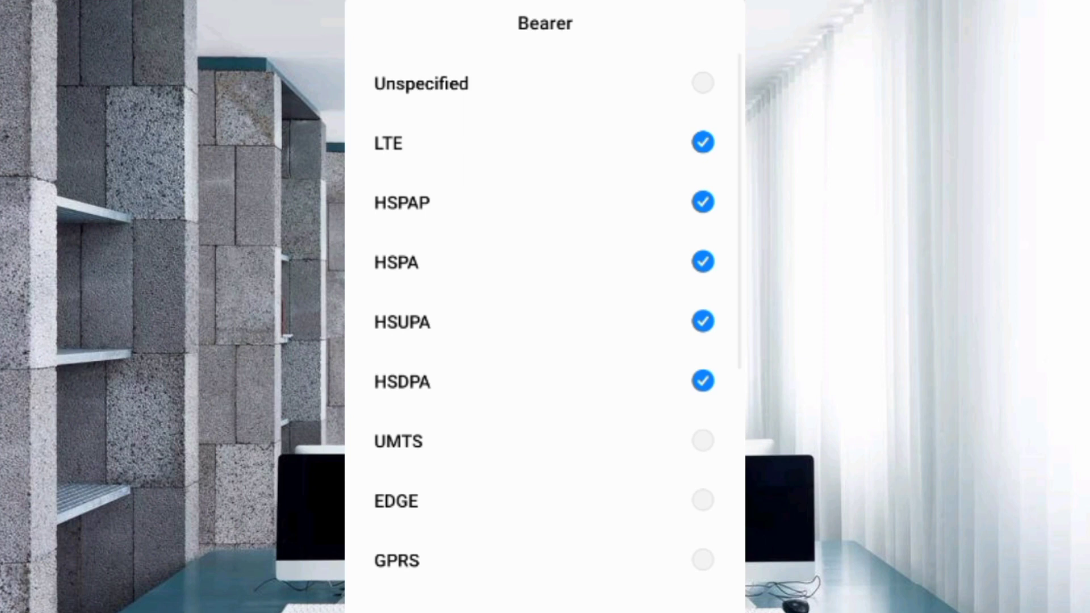
{"action": "left_click", "coordinate": [702, 441]}
{"action": "left_click", "coordinate": [703, 500]}
{"action": "left_click", "coordinate": [702, 559]}
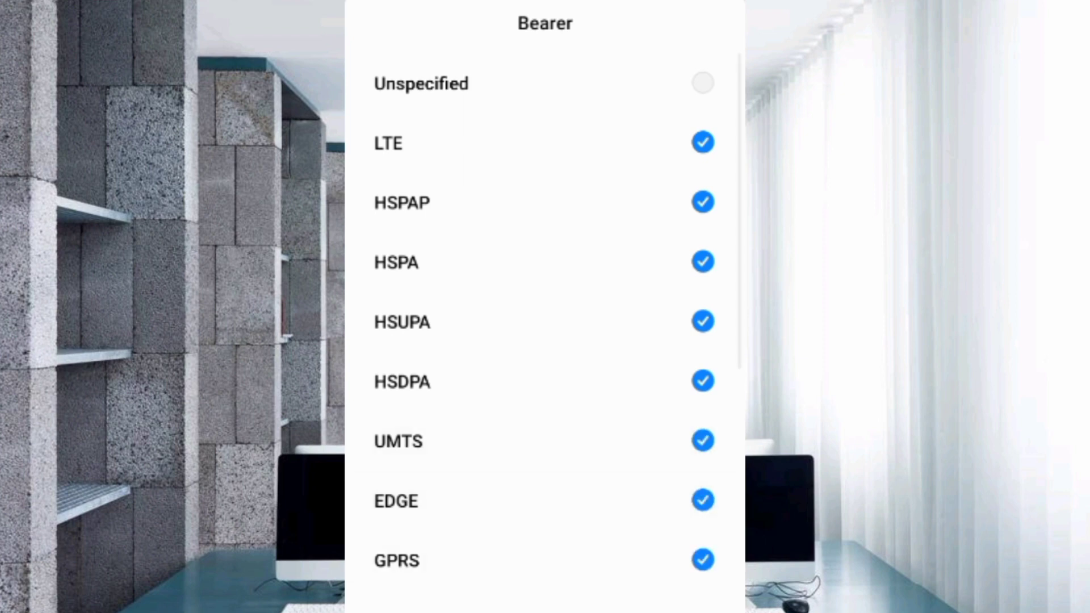
{"action": "scroll", "coordinate": [544, 318], "scroll_direction": "down", "scroll_amount": 5}
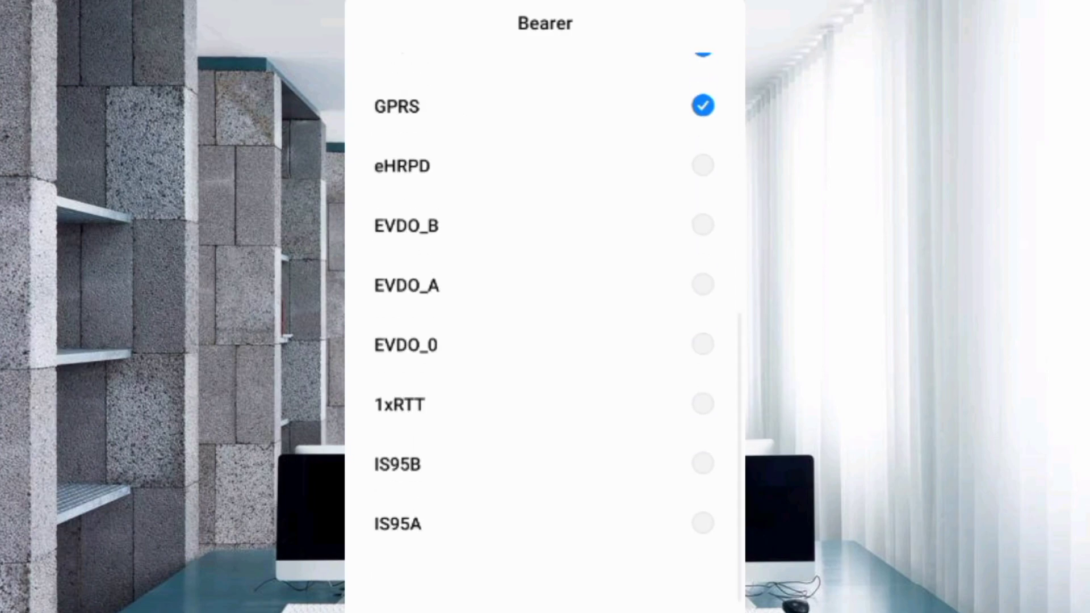
{"action": "scroll", "coordinate": [544, 318], "scroll_direction": "up", "scroll_amount": 5}
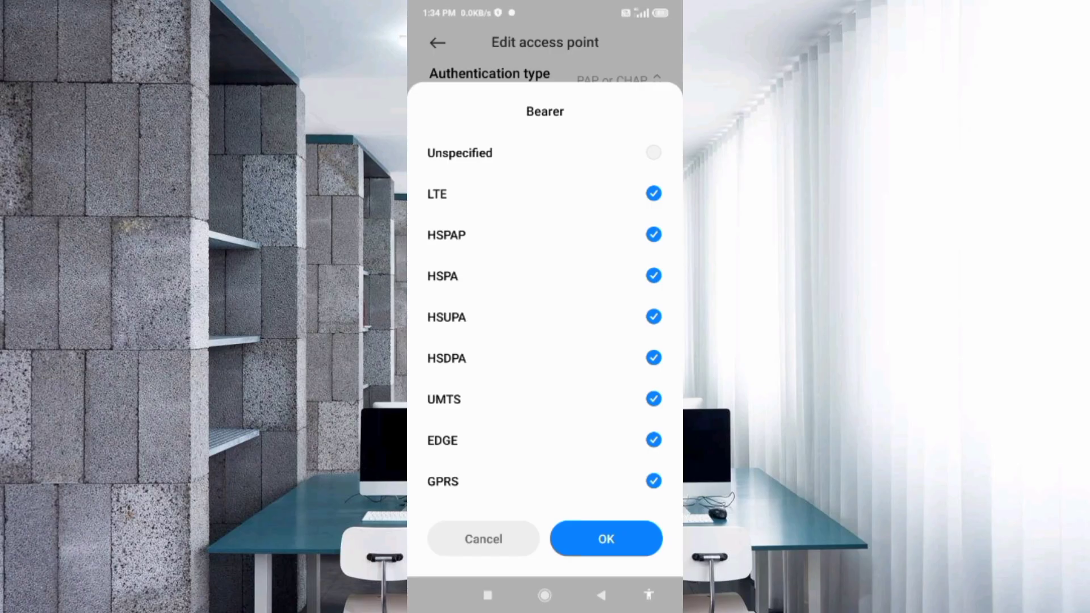
Step: Confirm the bearers, save the WiMax Speed 4G APN, and select it instead of Mobile Office
{"action": "left_click", "coordinate": [606, 538]}
{"action": "scroll", "coordinate": [544, 318], "scroll_direction": "up", "scroll_amount": 10}
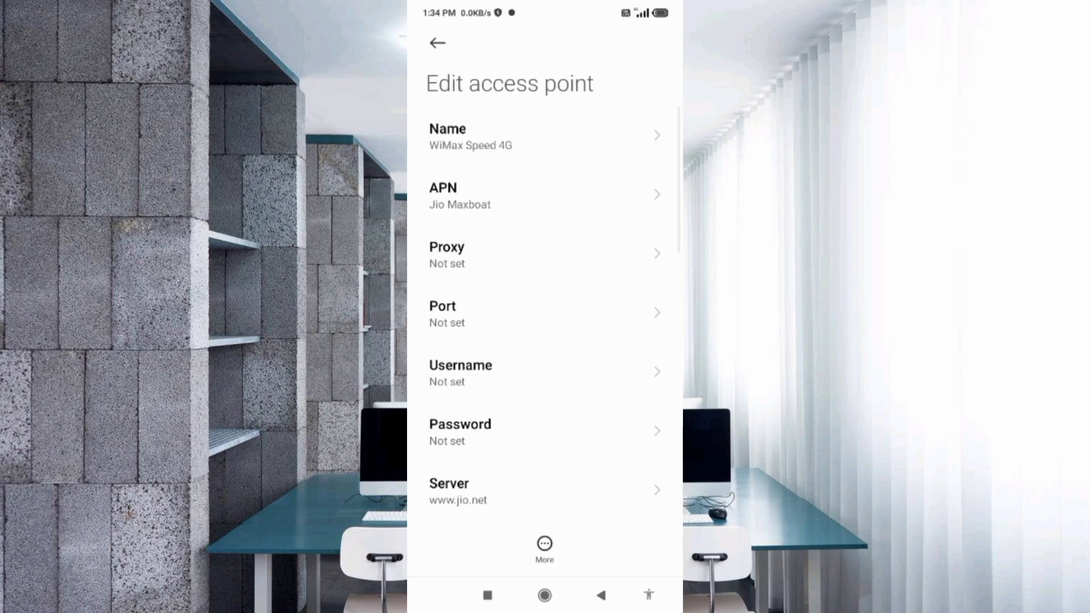
{"action": "left_click", "coordinate": [545, 548]}
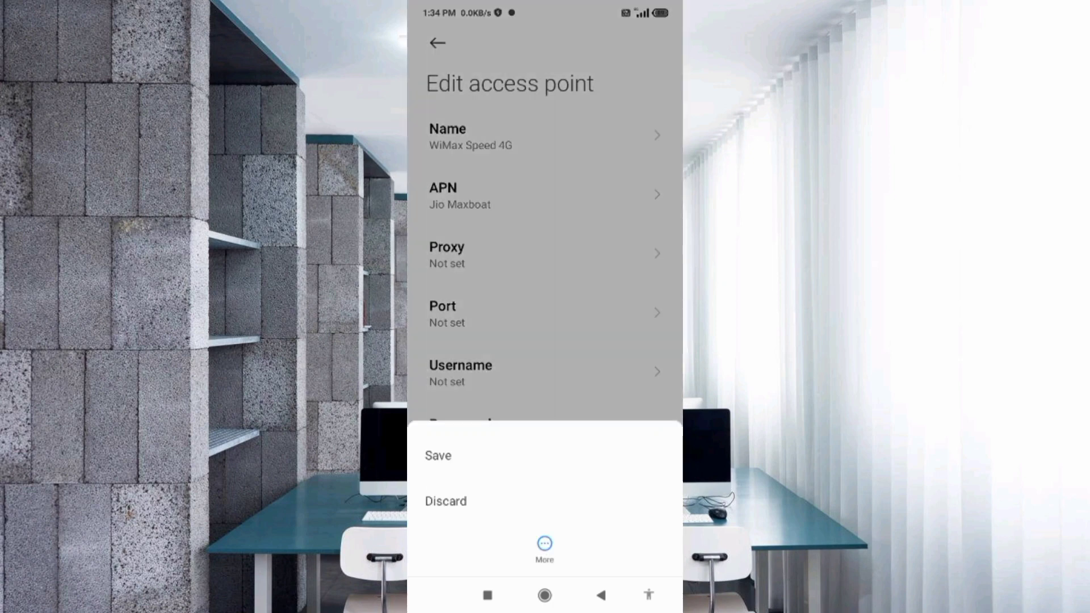
{"action": "left_click", "coordinate": [438, 456]}
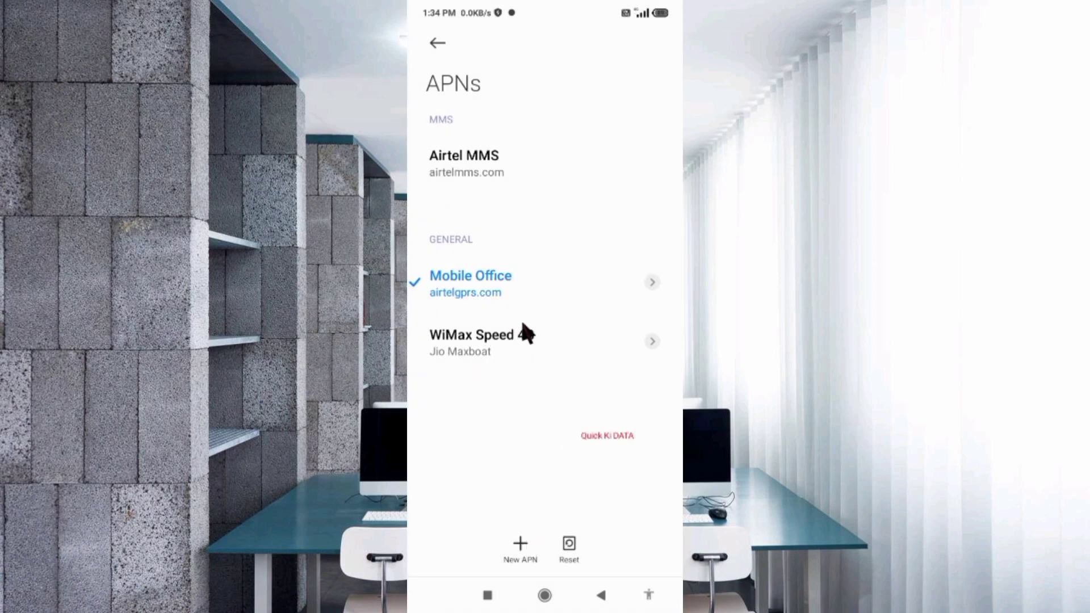
{"action": "left_click", "coordinate": [484, 362]}
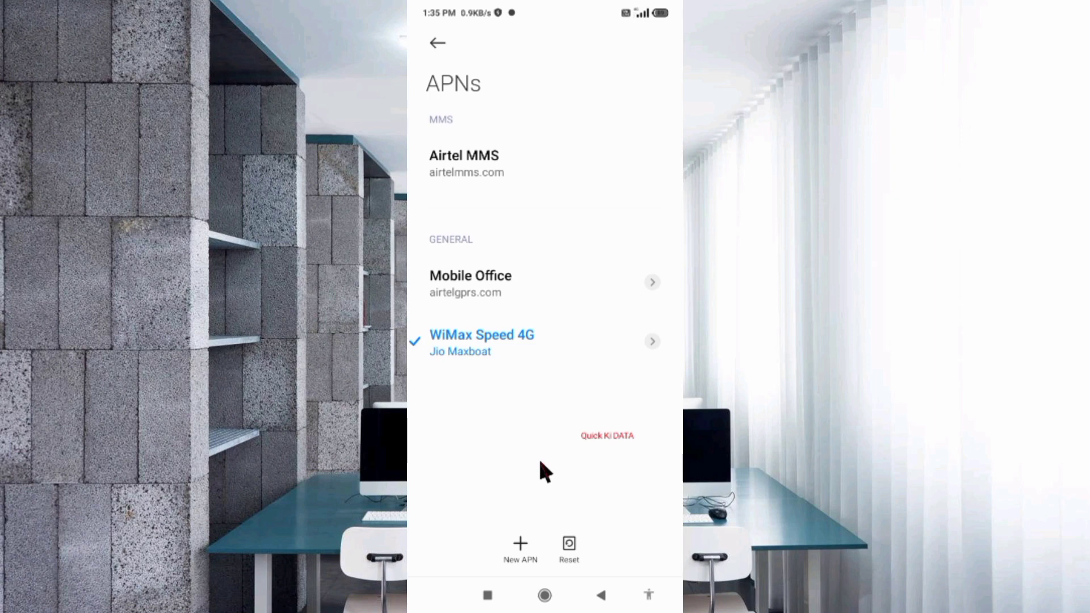
Step: From the home screen, toggle aeroplane mode on and off, then launch Speedtest
{"action": "key", "text": "Home"}
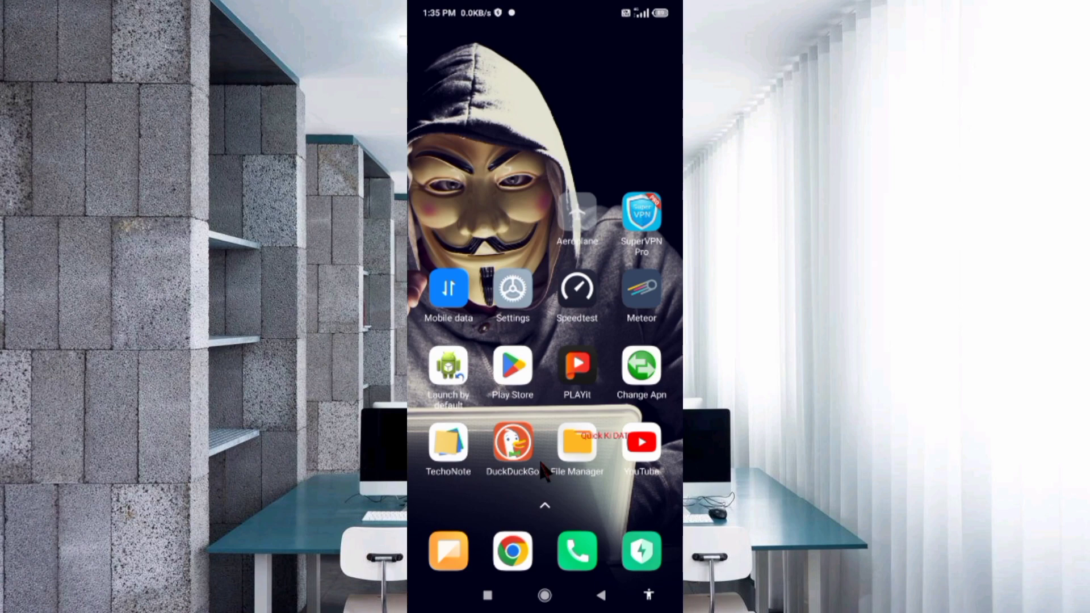
{"action": "left_click", "coordinate": [577, 234]}
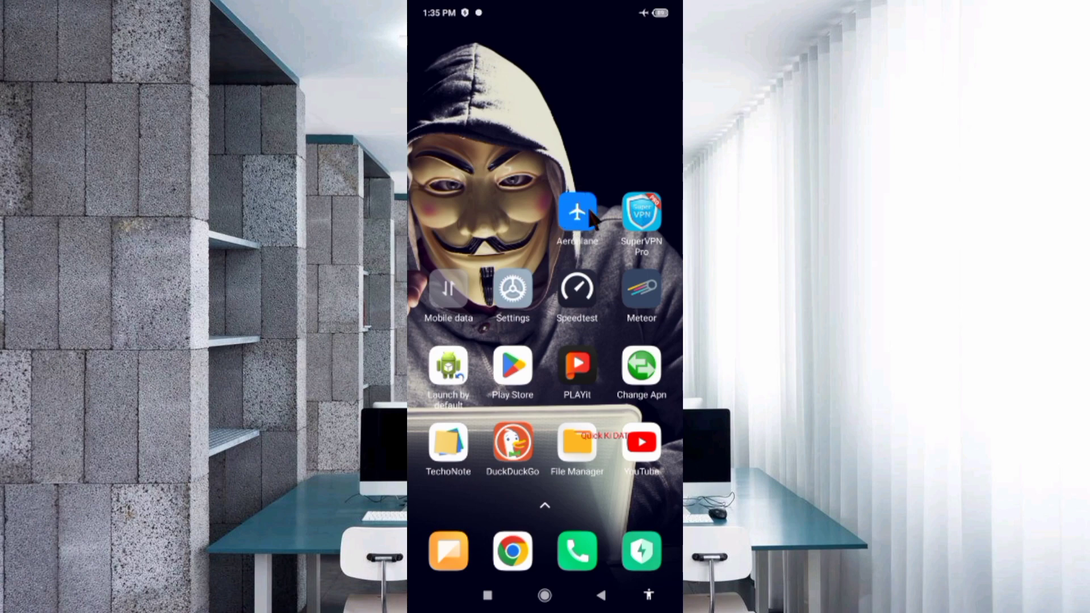
{"action": "left_click", "coordinate": [583, 232]}
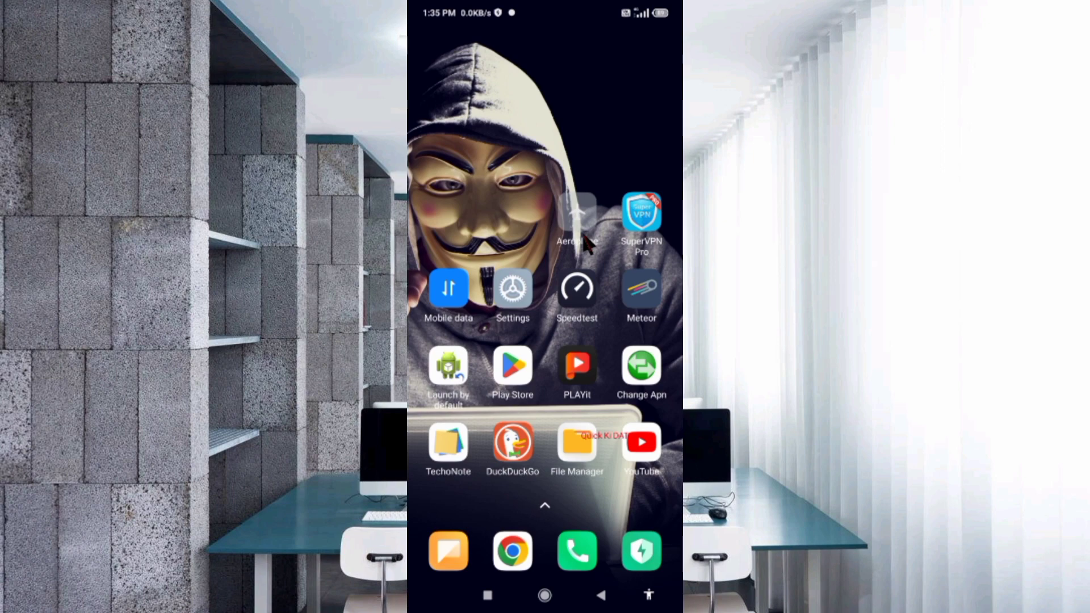
{"action": "left_click", "coordinate": [576, 288]}
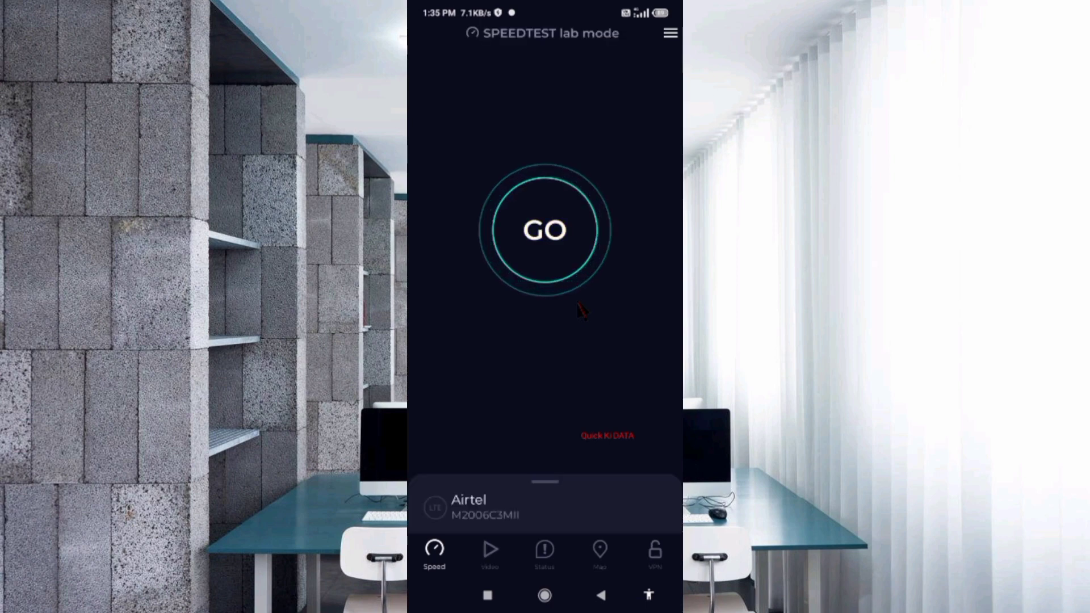
Step: Run a Speedtest: 28.6 Mbps download, 6.67 Mbps upload, 49 ms ping
{"action": "left_click", "coordinate": [560, 256]}
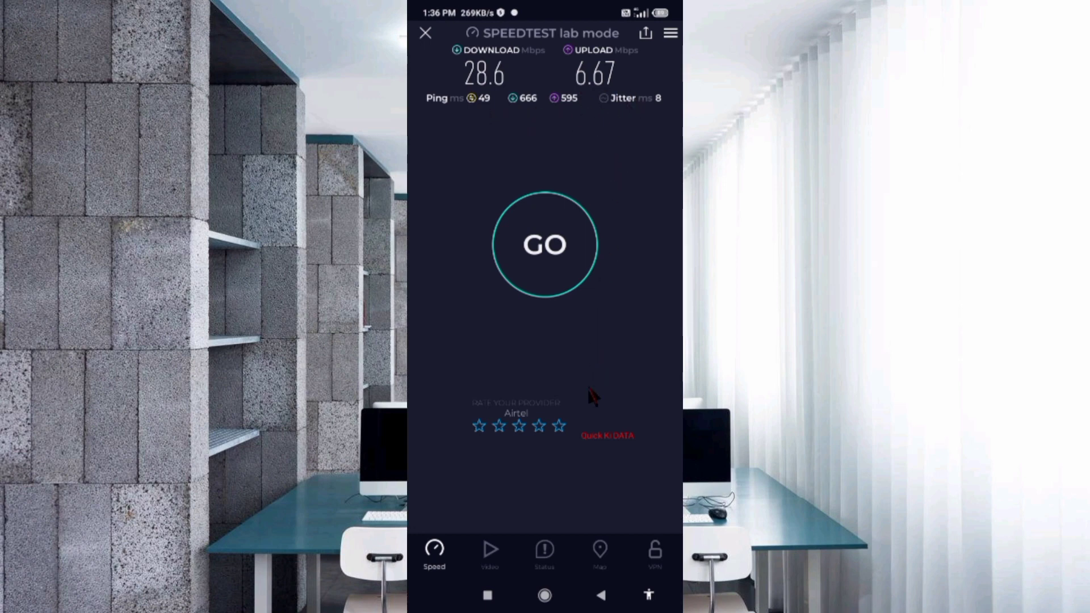
Step: Close the Speedtest results by going back to the MIUI home screen
{"action": "key", "text": "Home"}
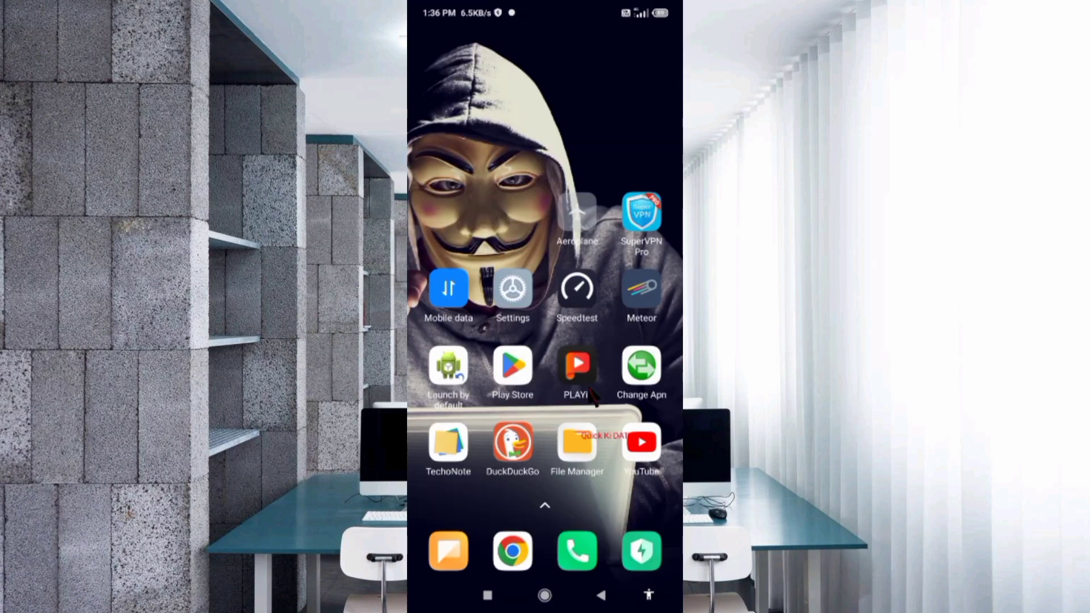